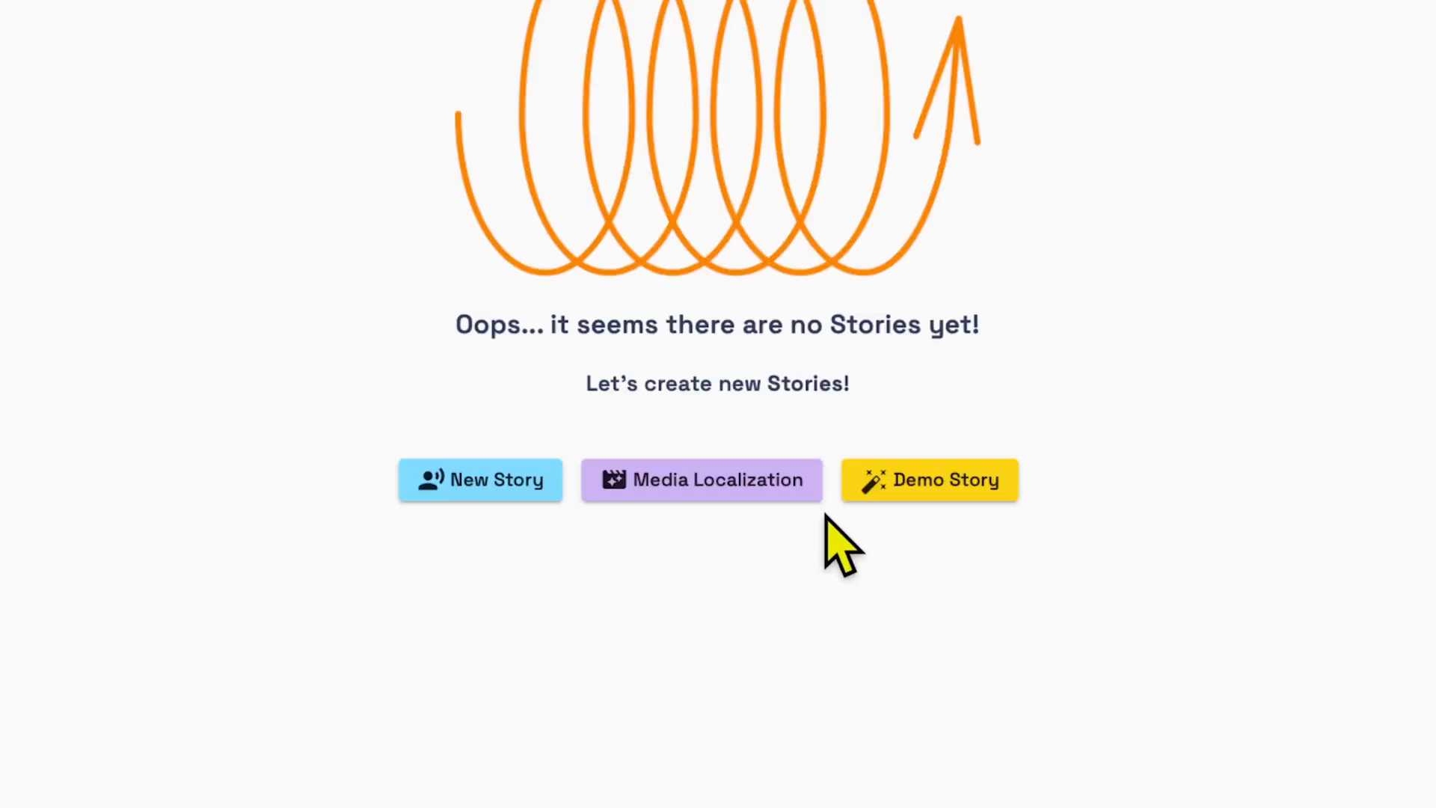
Start a media localization titled "English to German" with English (United States) as the spoken language
{"action": "left_click", "coordinate": [804, 490]}
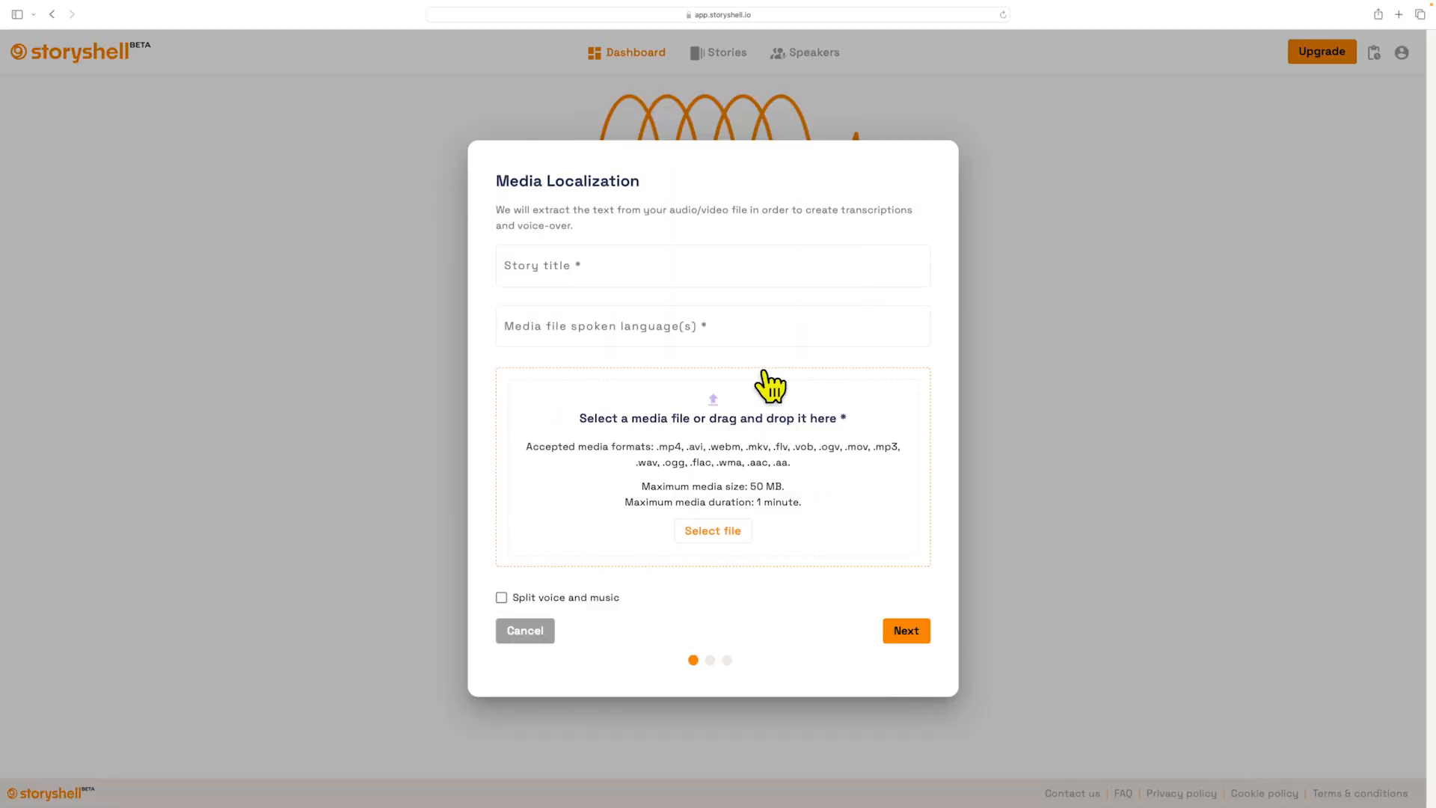
{"action": "left_click", "coordinate": [741, 327]}
{"action": "left_click", "coordinate": [654, 336]}
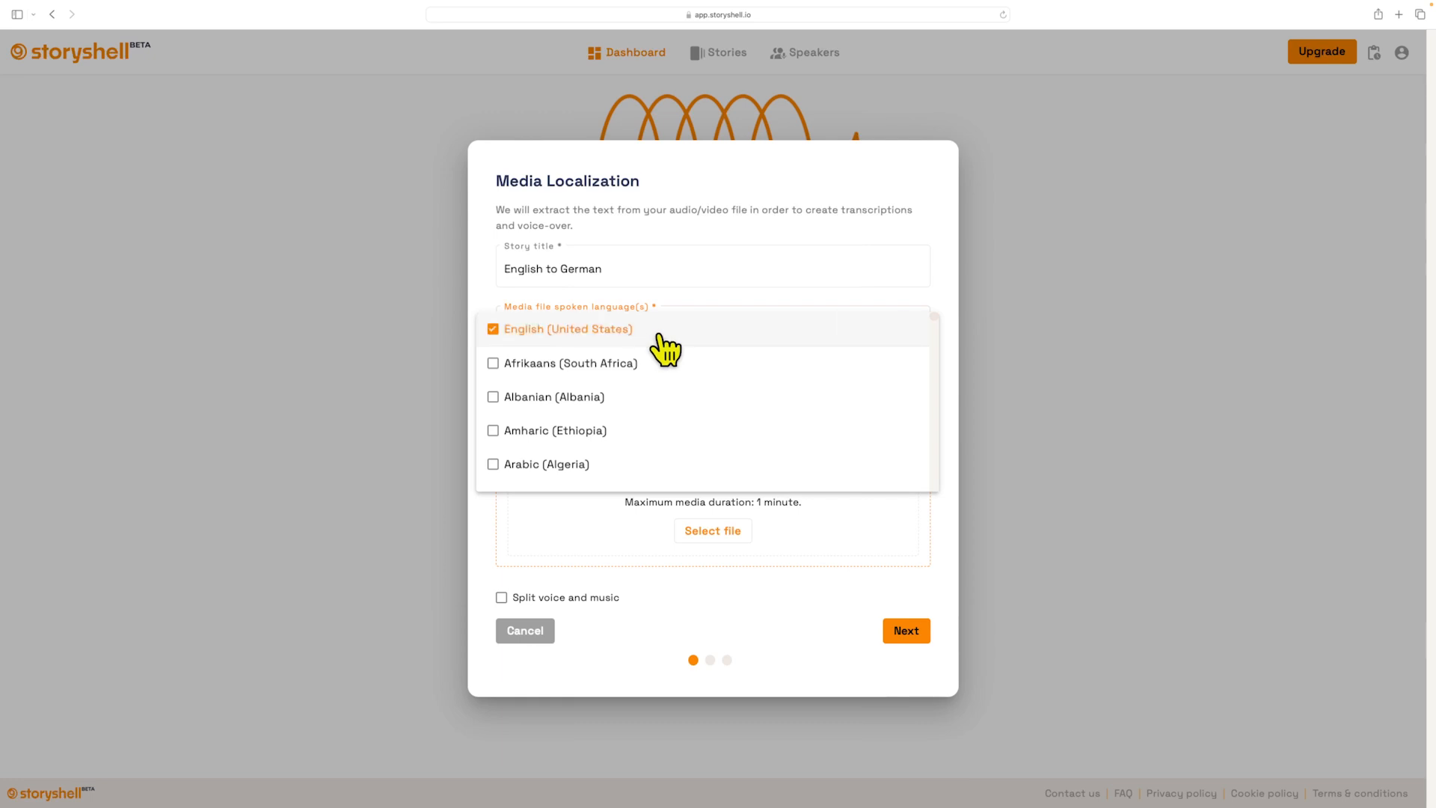
{"action": "left_click", "coordinate": [710, 307]}
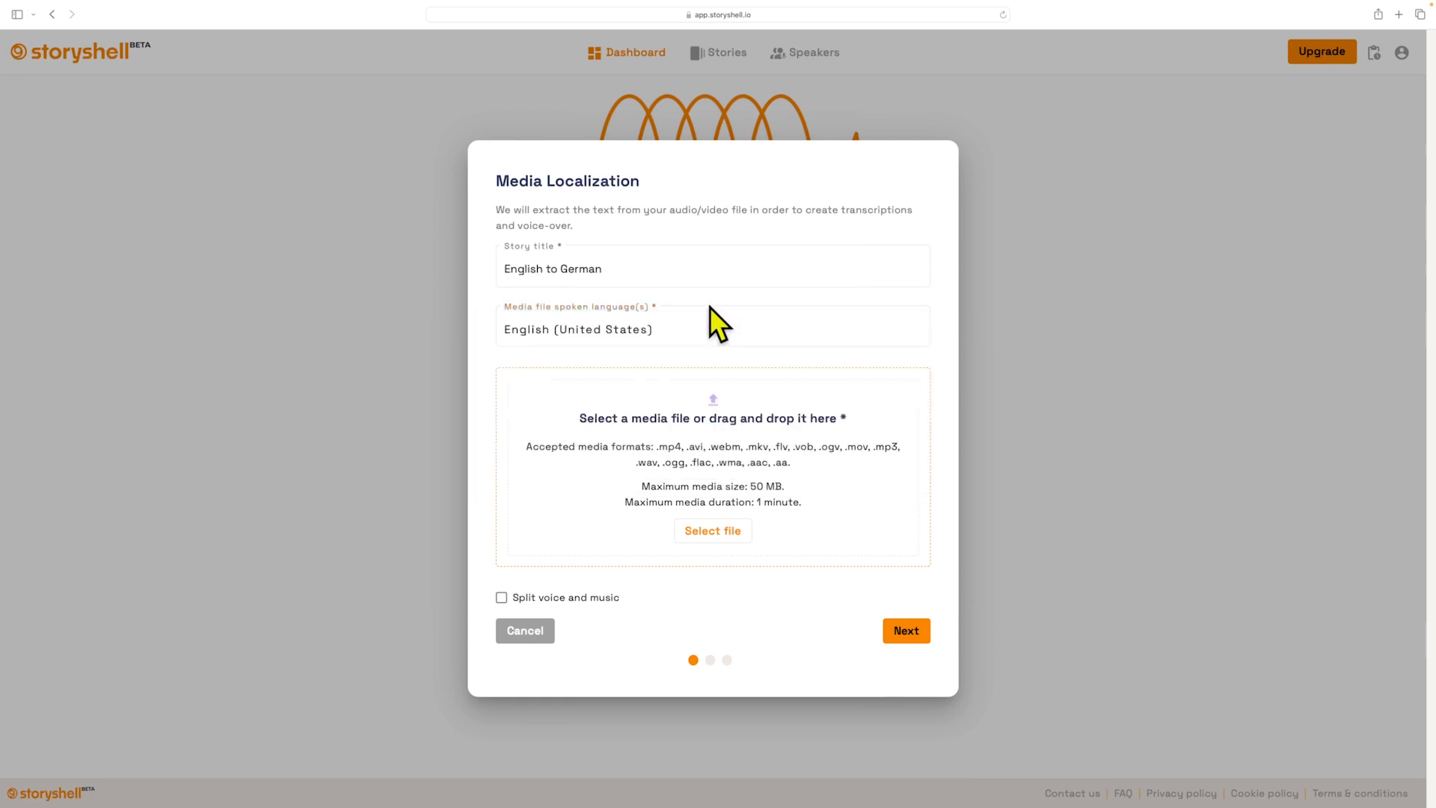
Attach the media file Demo_storyshell_v2.mp4 to the localization, leaving voice and music unsplit
{"action": "left_click", "coordinate": [706, 530]}
{"action": "left_click", "coordinate": [643, 366]}
{"action": "left_click", "coordinate": [960, 501]}
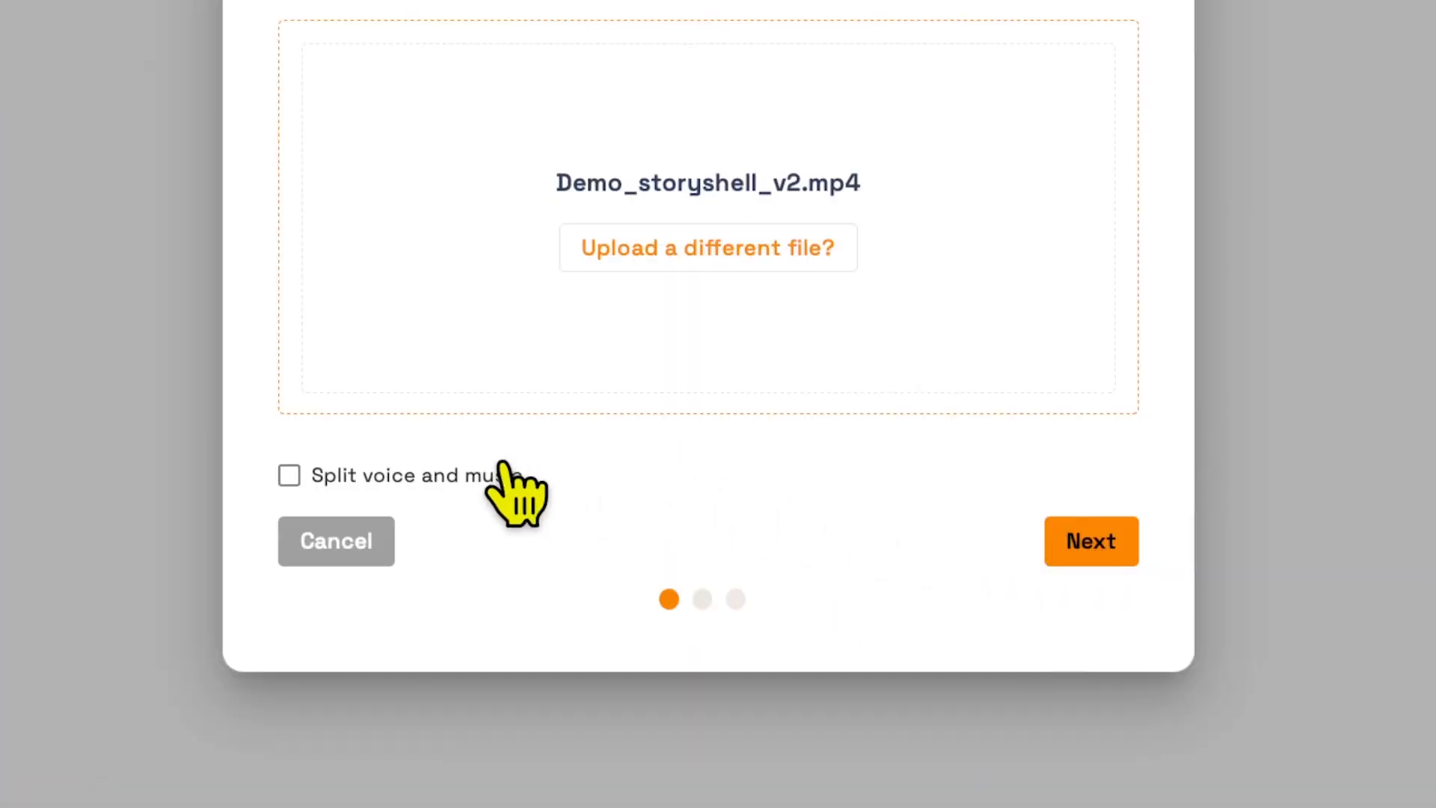
{"action": "left_click", "coordinate": [605, 594]}
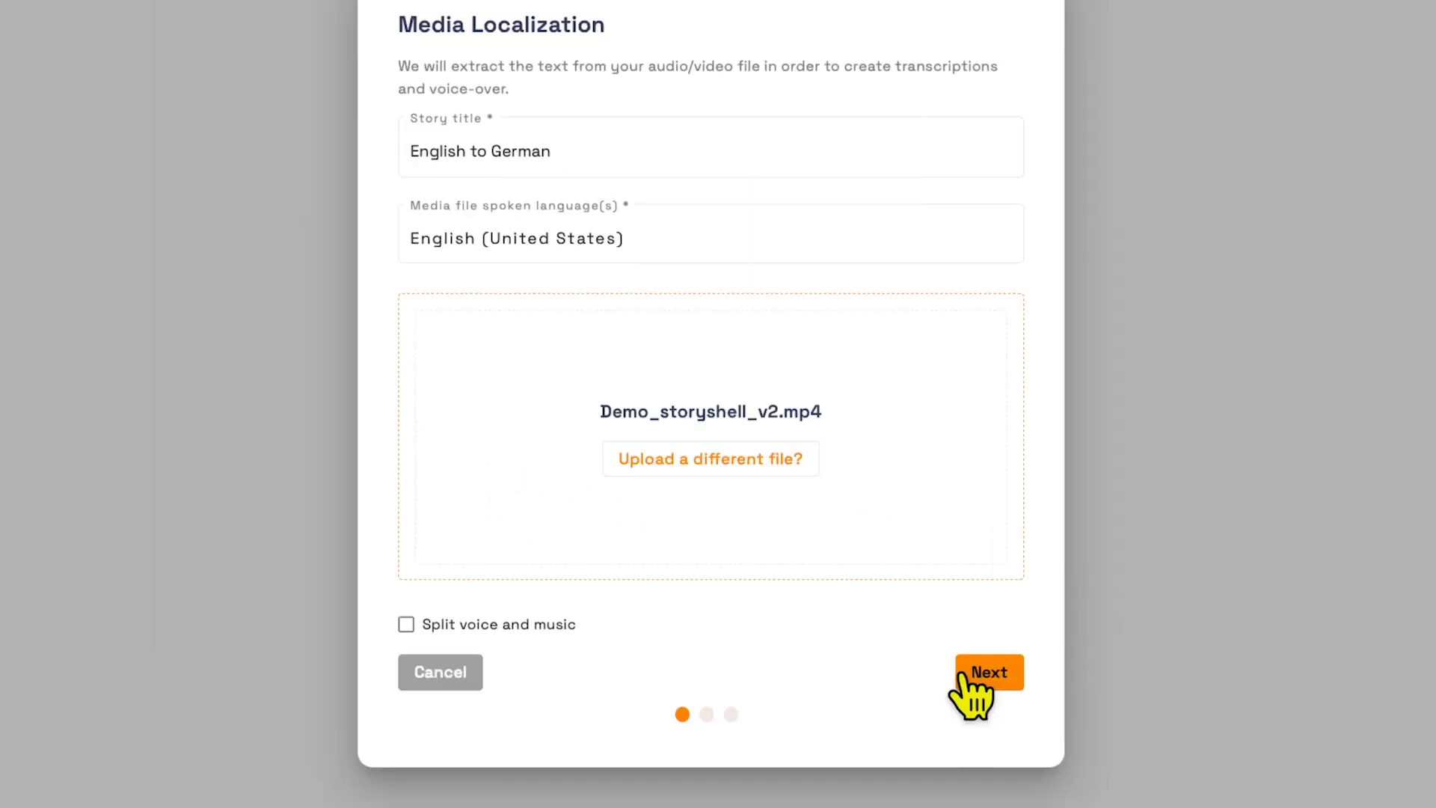
Confirm the localization summary to upload the file, then open the created Story and check its running jobs
{"action": "left_click", "coordinate": [1062, 542]}
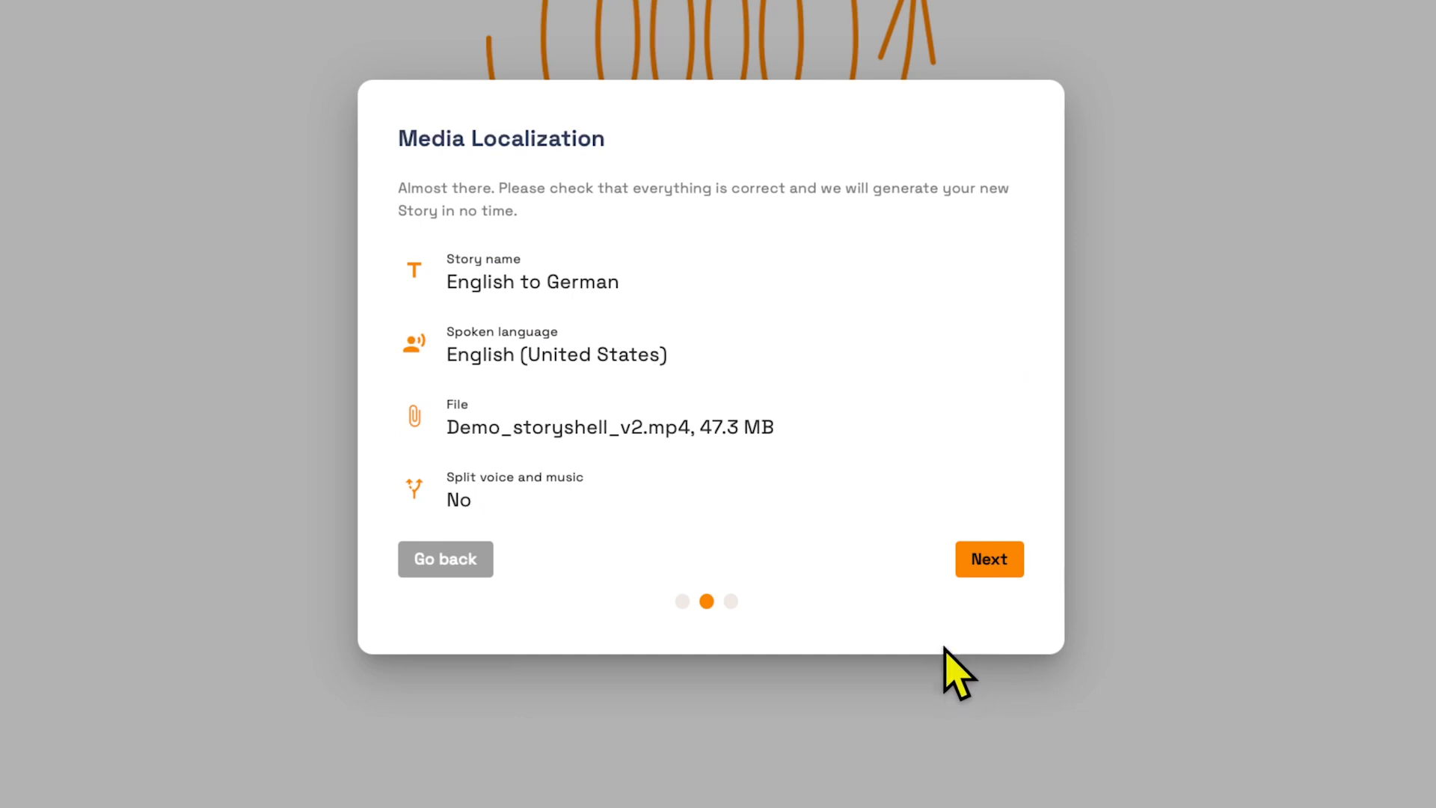
{"action": "left_click", "coordinate": [967, 553]}
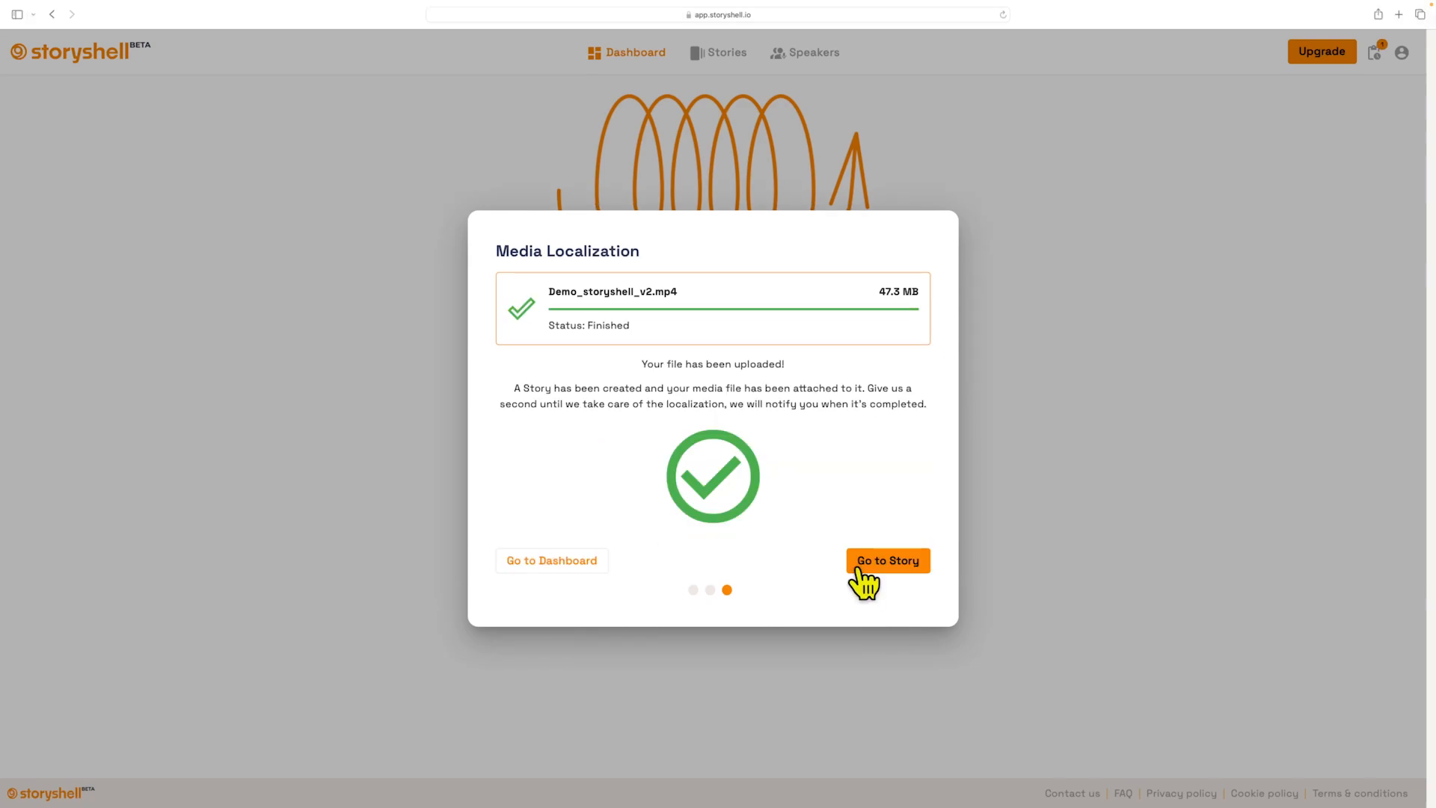
{"action": "left_click", "coordinate": [920, 531]}
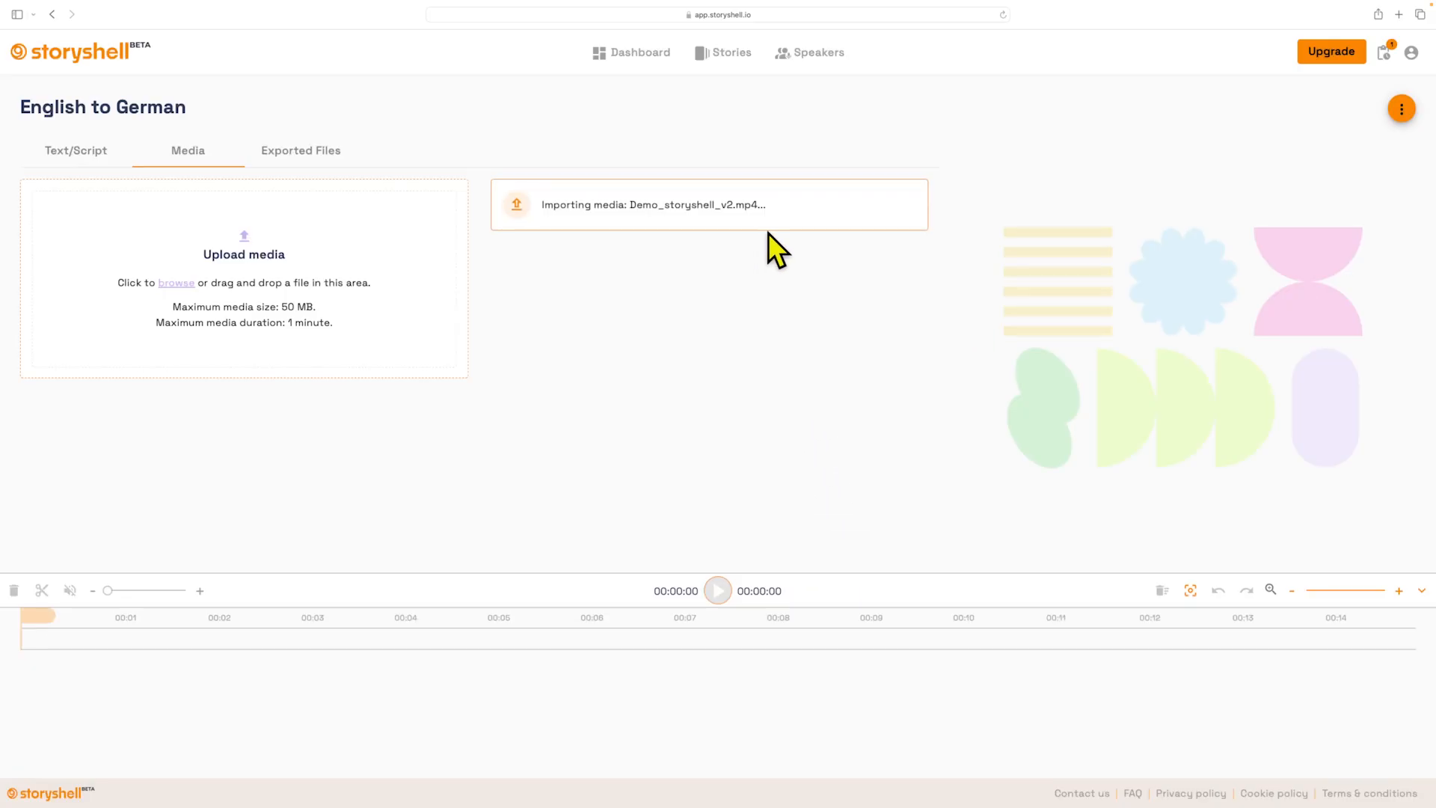
{"action": "left_click", "coordinate": [1383, 56]}
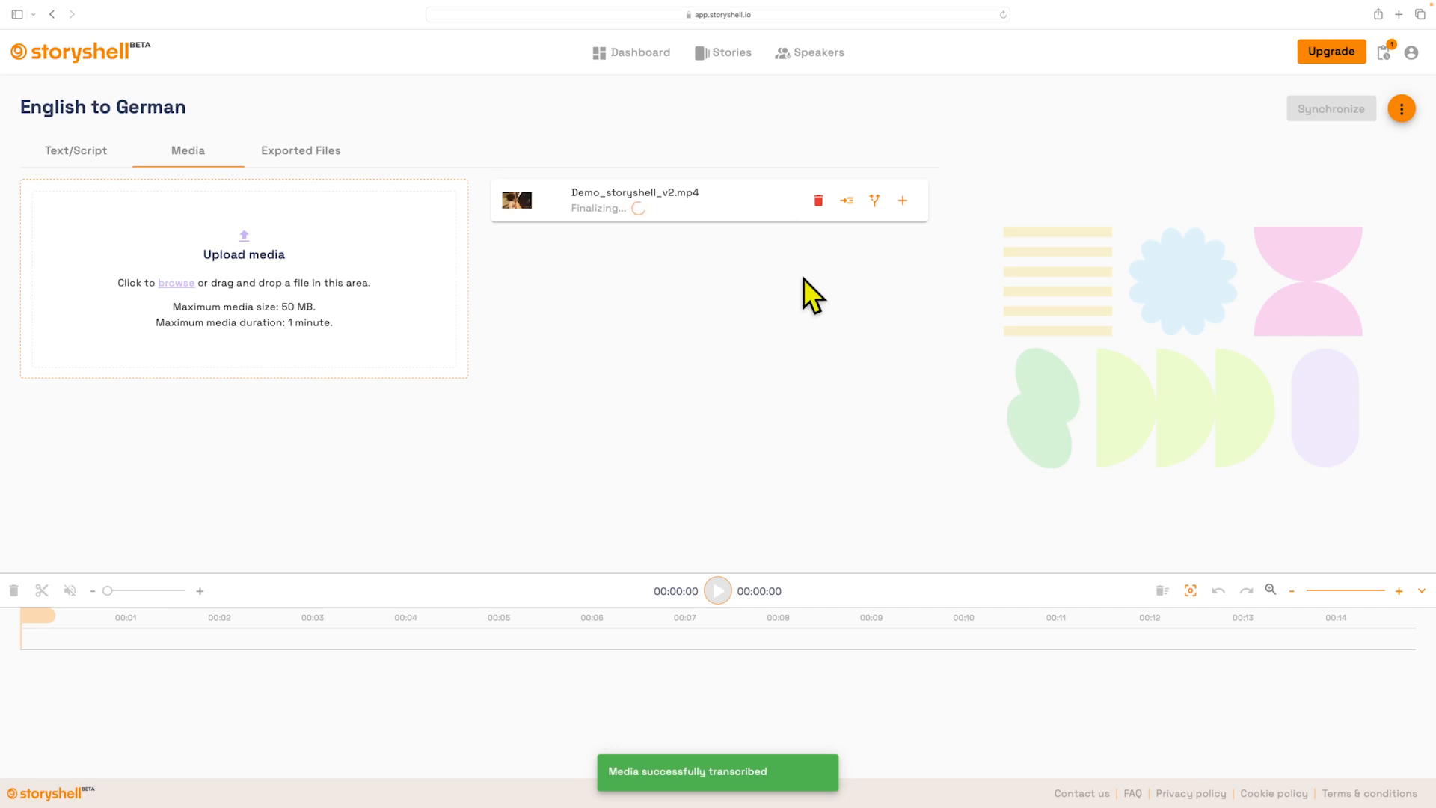
Preview the imported Demo_storyshell_v2.mp4 video and close the preview
{"action": "left_click", "coordinate": [818, 200]}
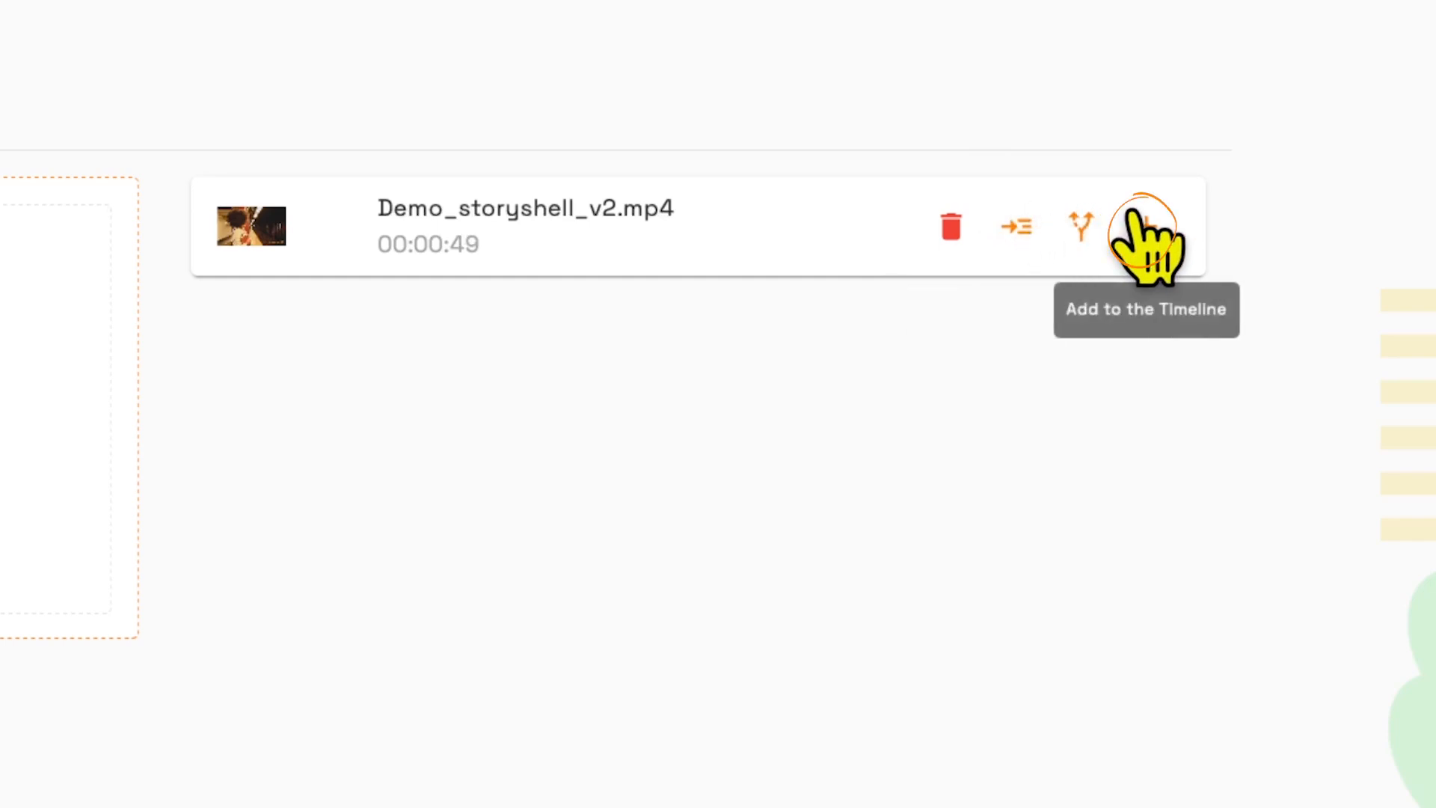
{"action": "left_click", "coordinate": [251, 226]}
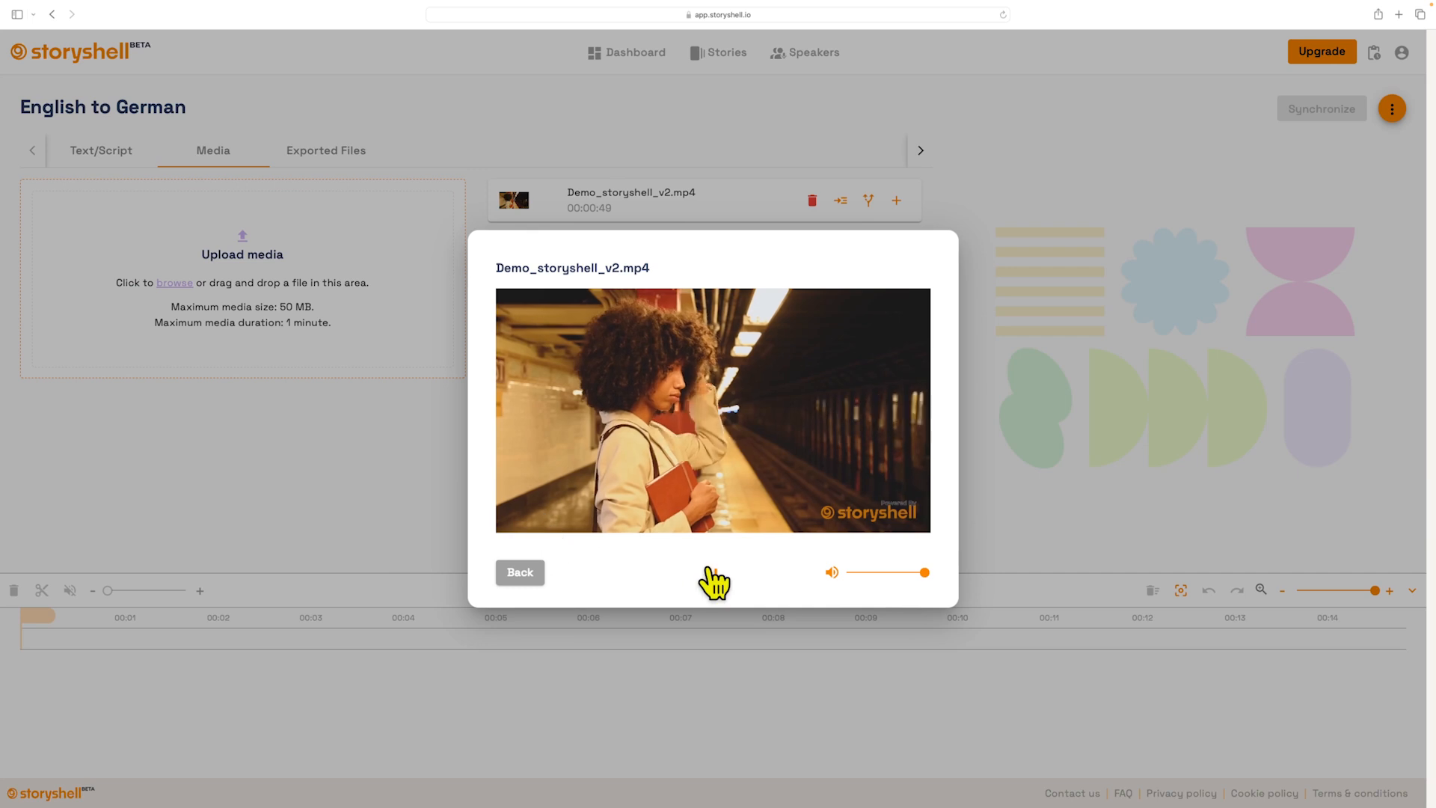
{"action": "left_click", "coordinate": [711, 572]}
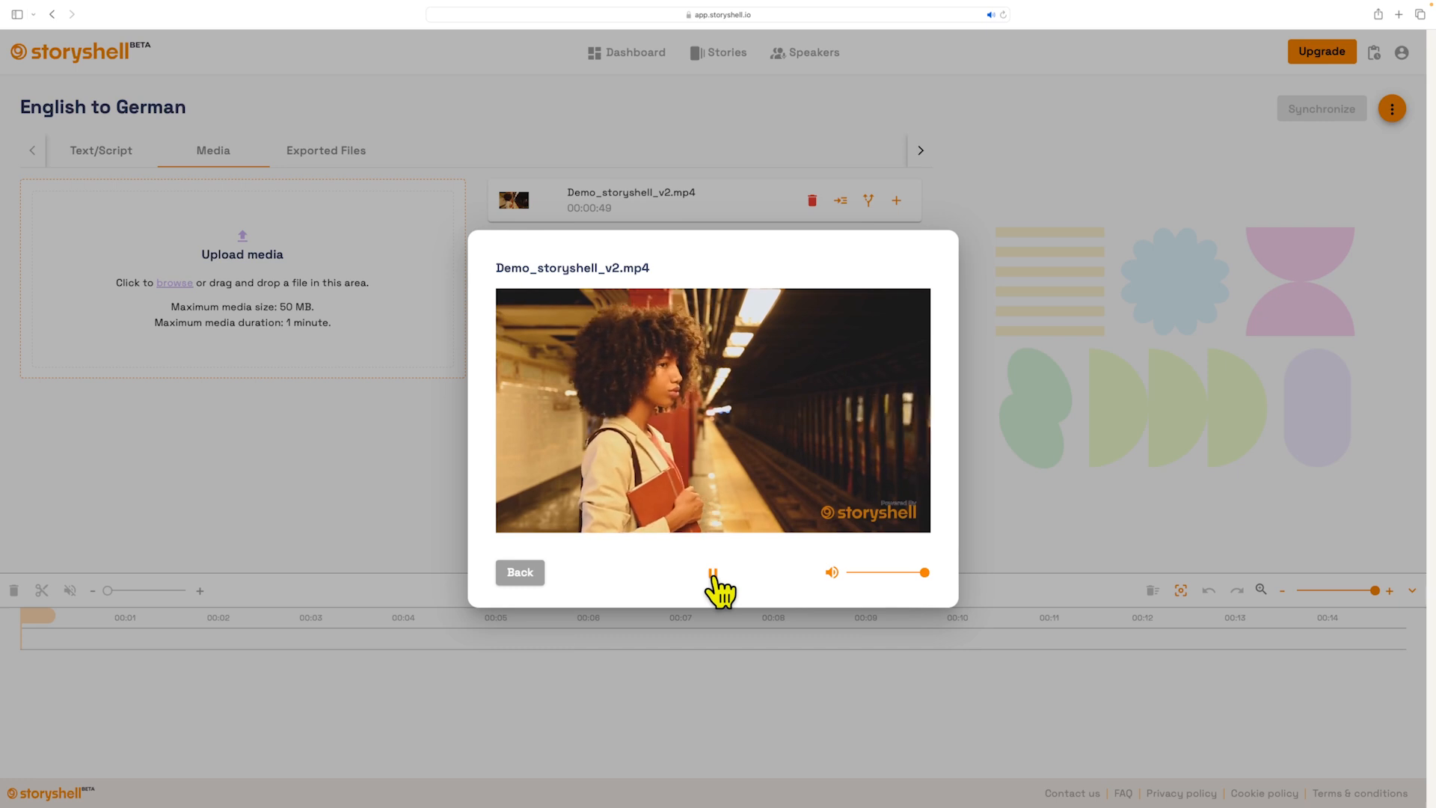
{"action": "left_click", "coordinate": [713, 573]}
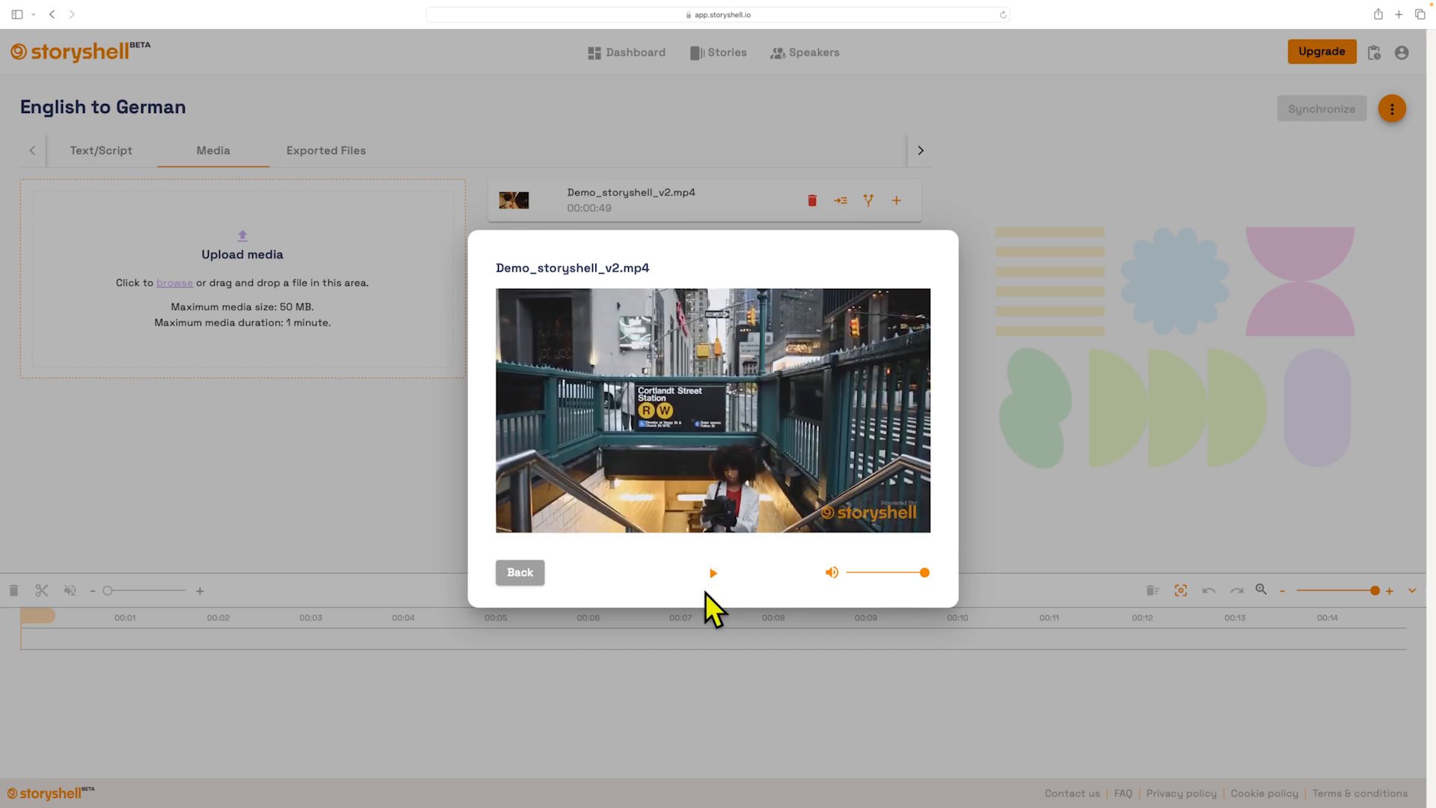
{"action": "left_click", "coordinate": [687, 645]}
Review the transcribed English text blocks in the Story's script
{"action": "left_click", "coordinate": [114, 153]}
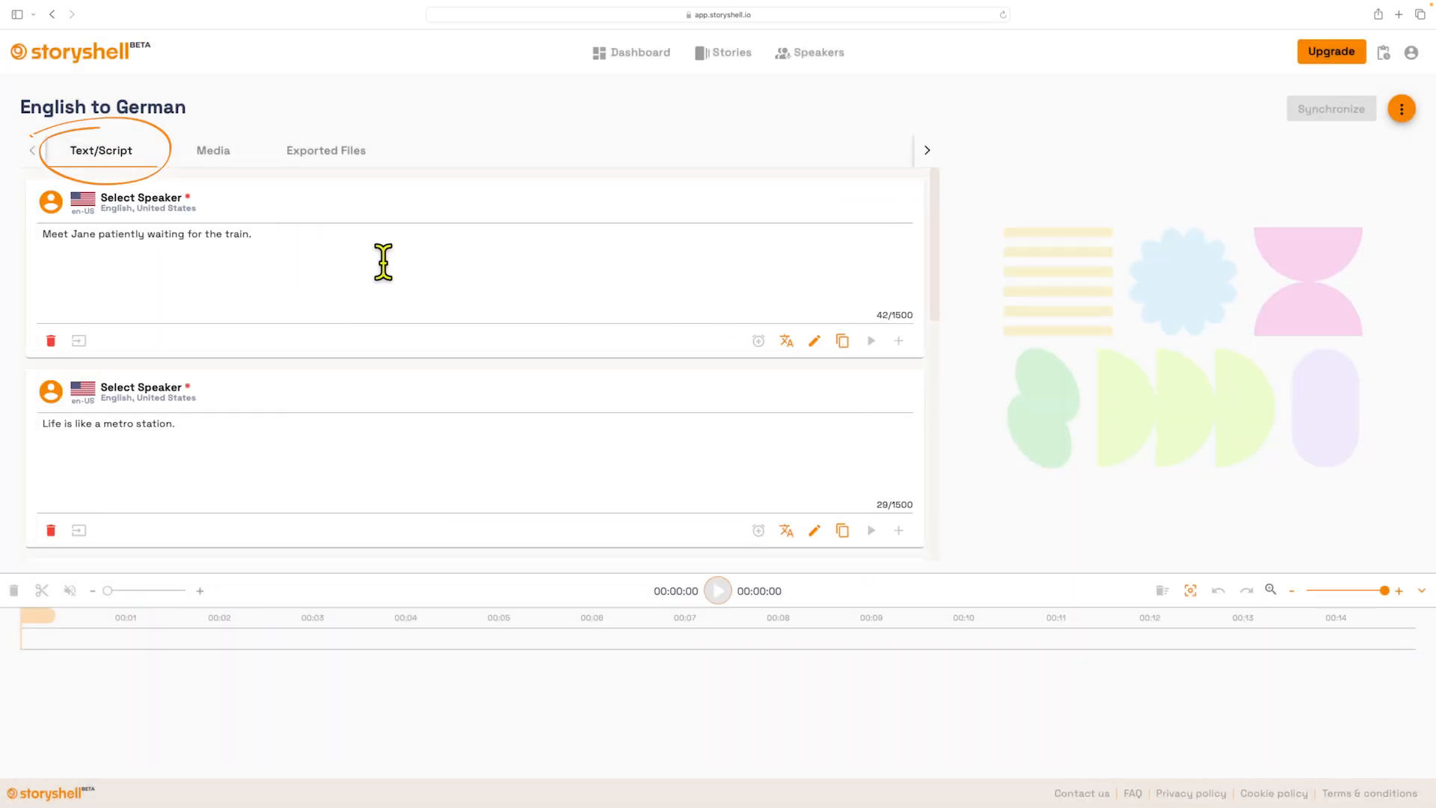
{"action": "scroll", "coordinate": [382, 262], "scroll_direction": "down", "scroll_amount": 5}
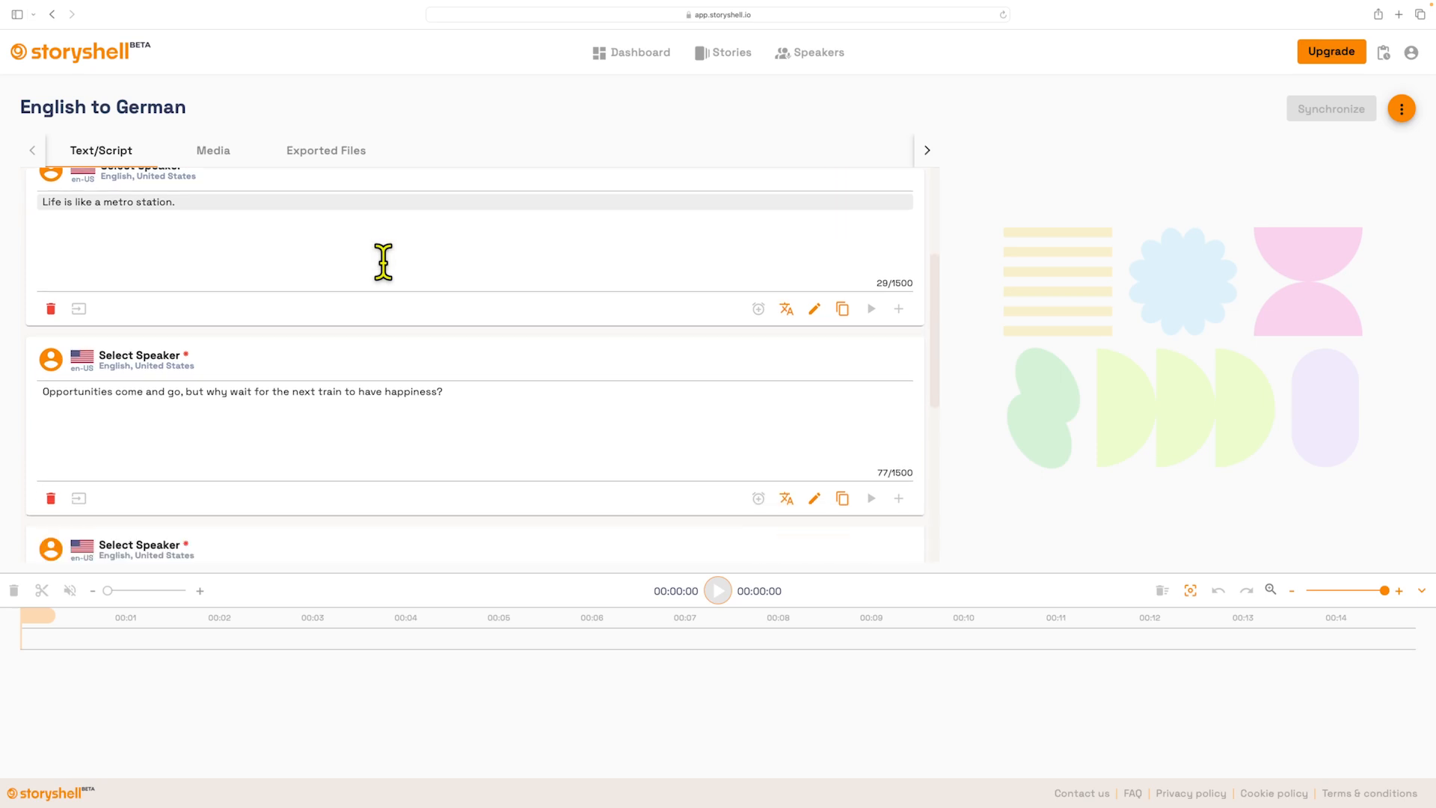
{"action": "scroll", "coordinate": [420, 359], "scroll_direction": "down", "scroll_amount": 3}
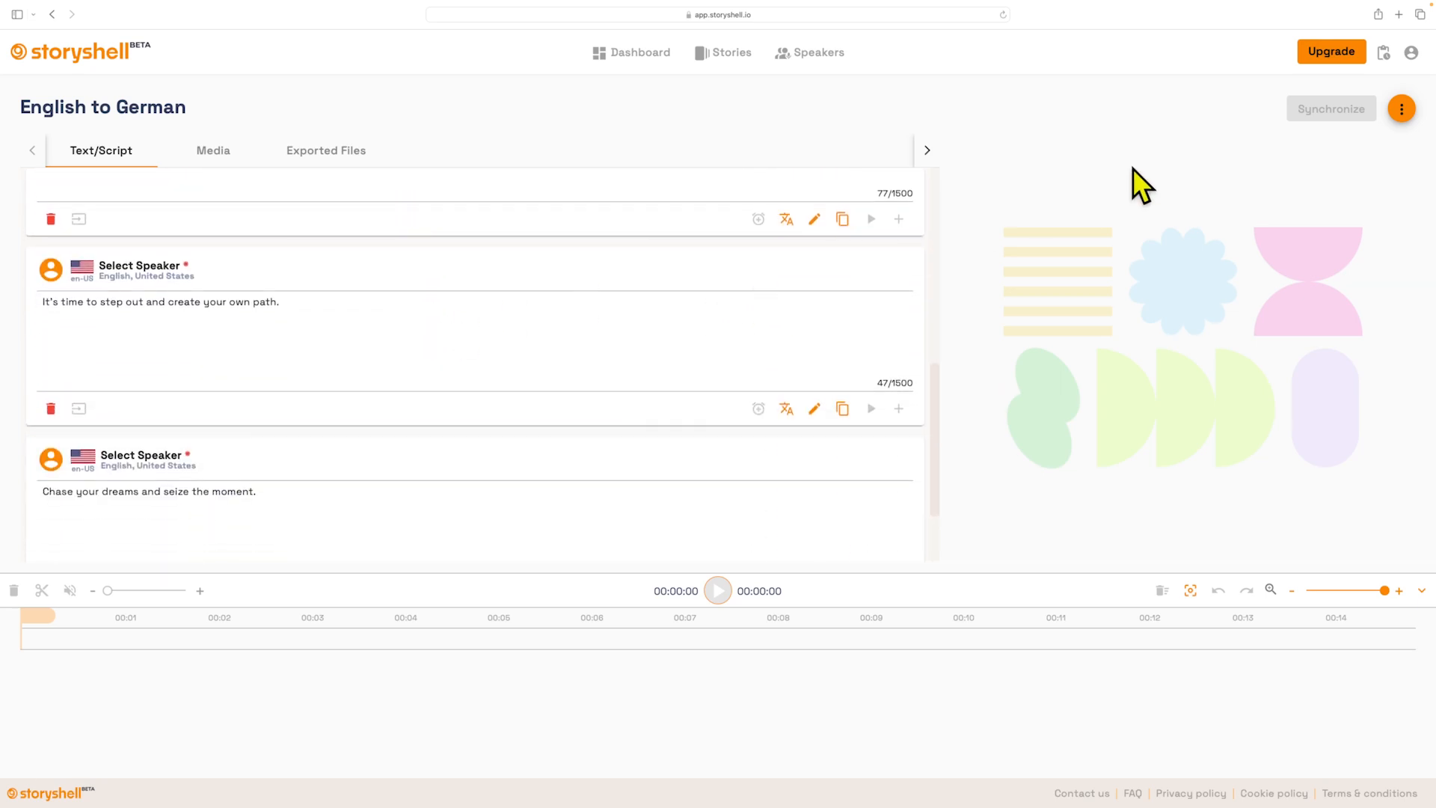
Create a translated version of the Story in German (Germany) and check the translation job
{"action": "left_click", "coordinate": [1401, 109]}
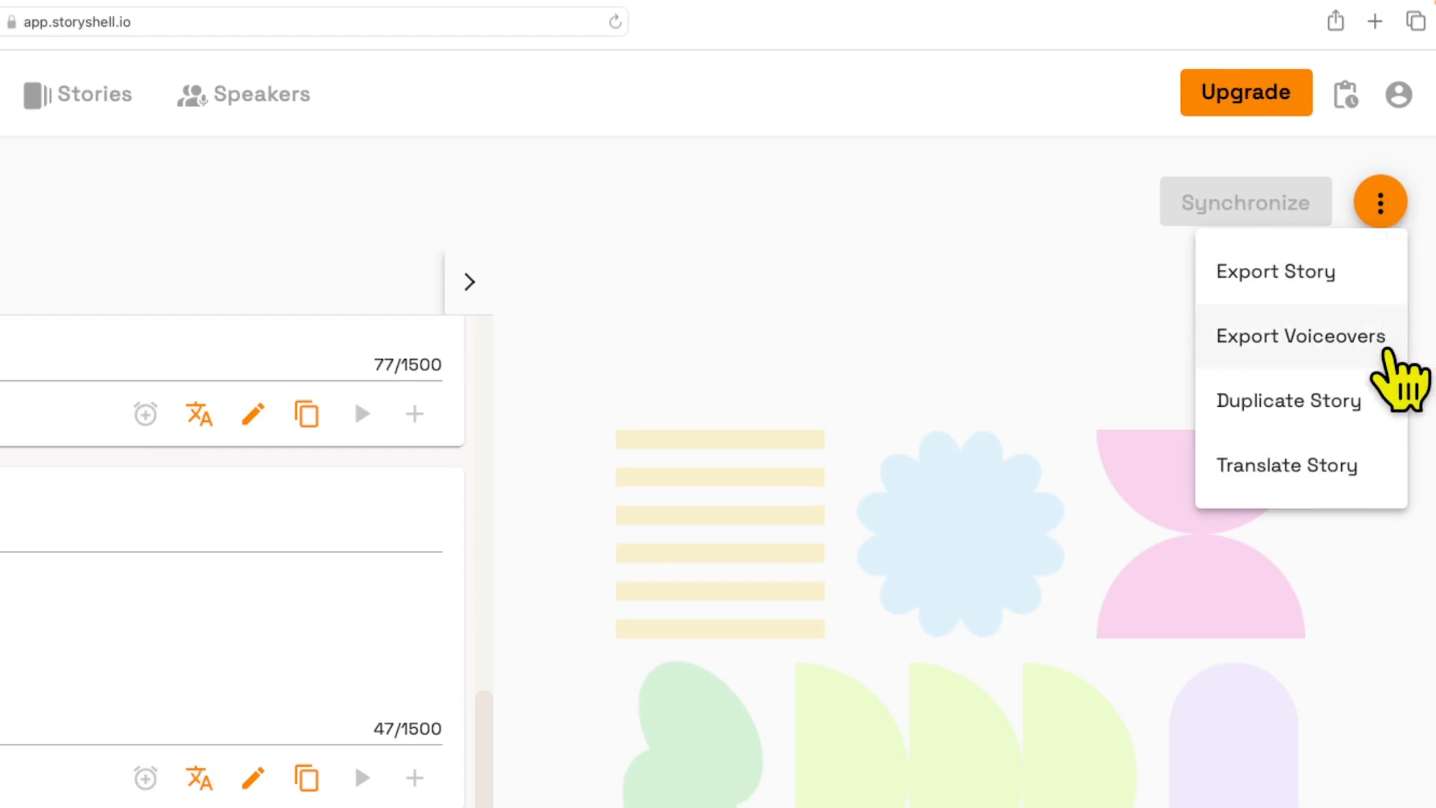
{"action": "left_click", "coordinate": [1375, 477]}
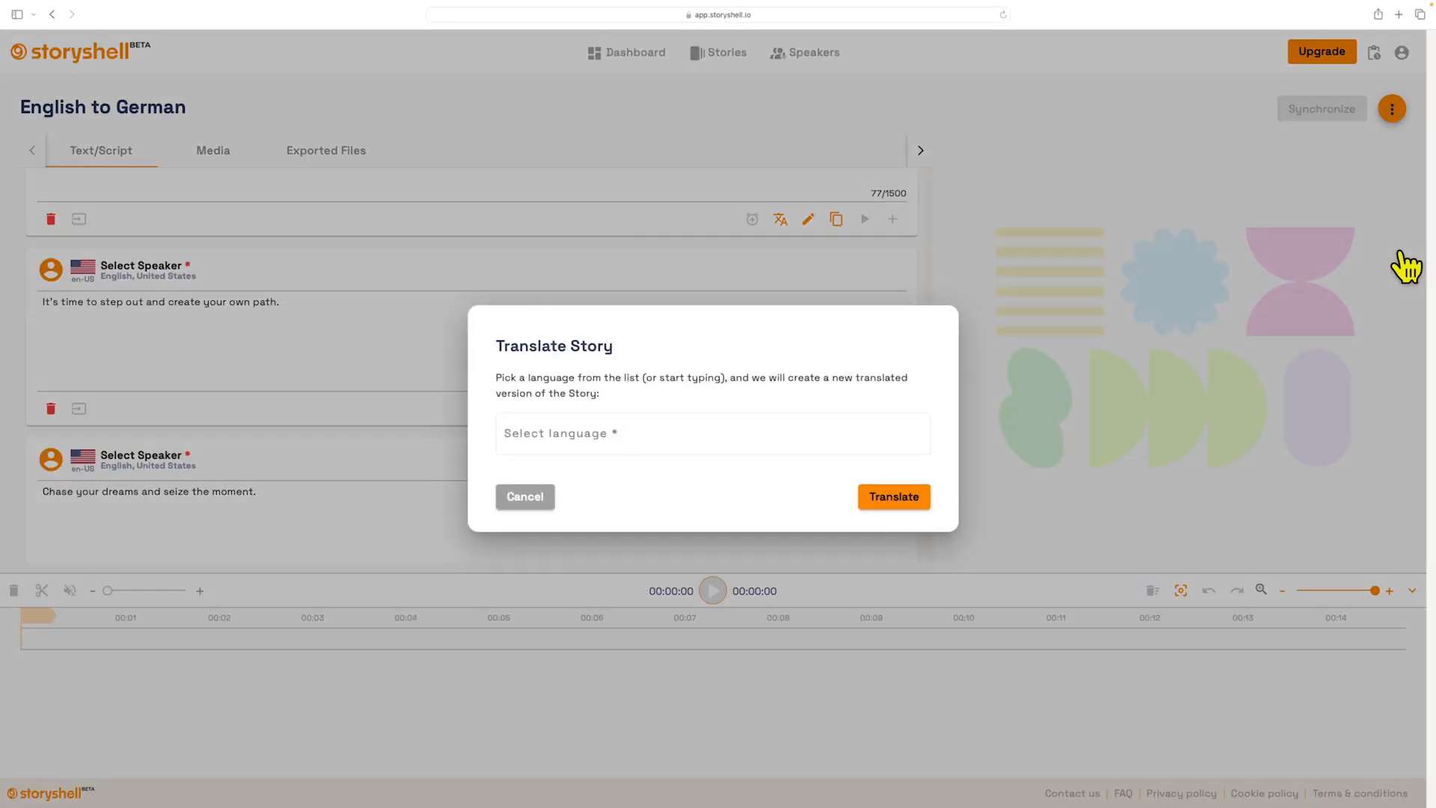
{"action": "left_click", "coordinate": [687, 428]}
{"action": "type", "text": "ger"}
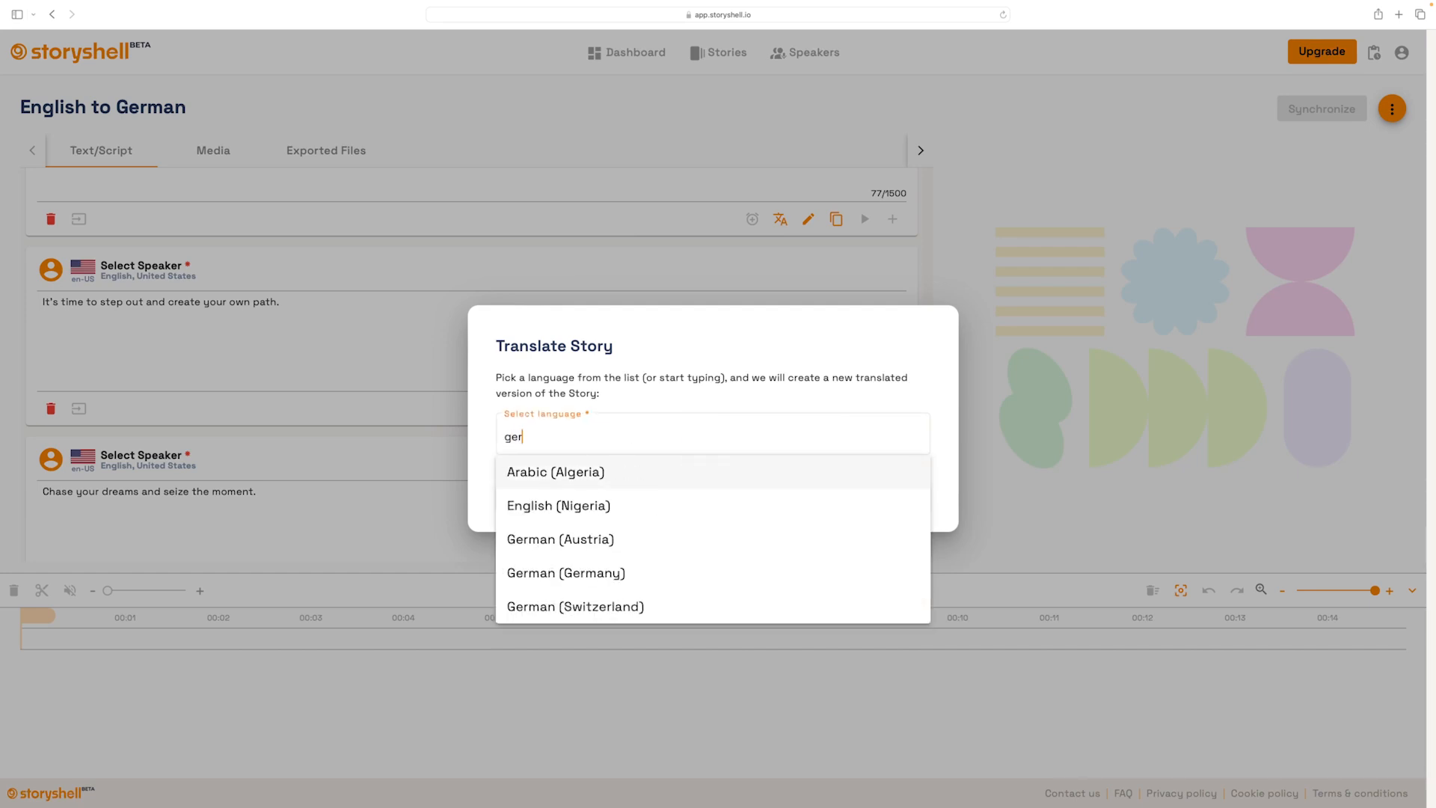
{"action": "type", "text": "man"}
{"action": "left_click", "coordinate": [710, 508]}
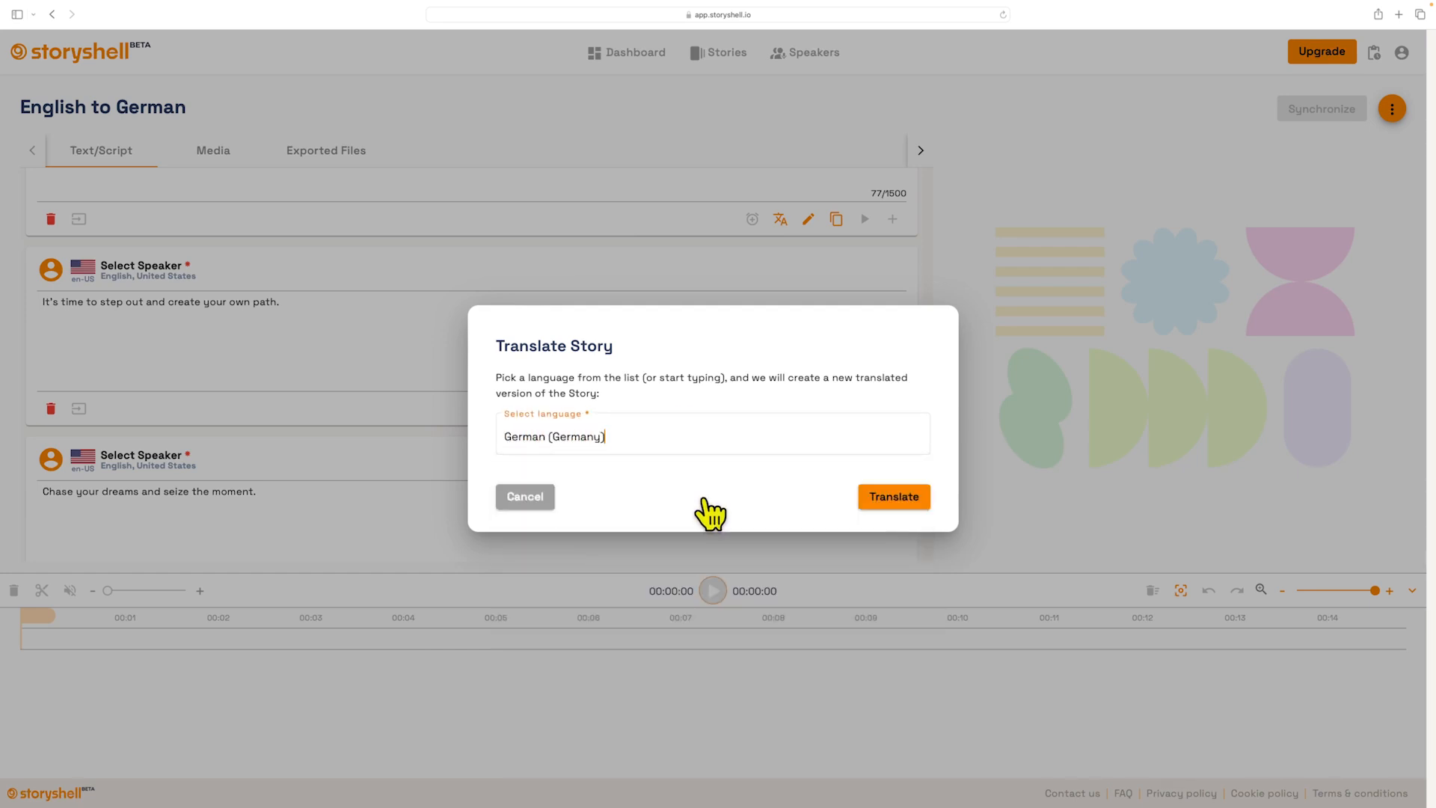
{"action": "left_click", "coordinate": [874, 497]}
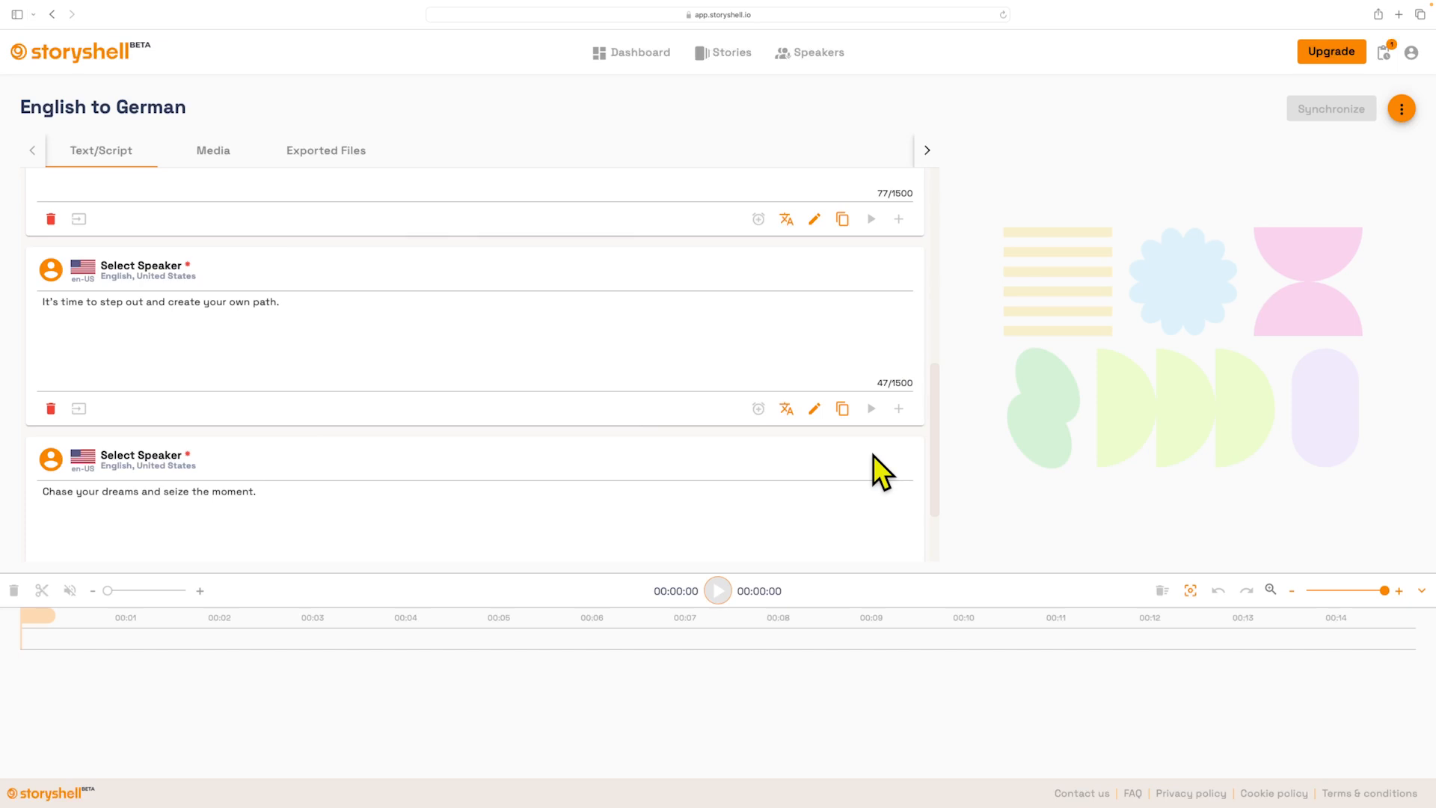
{"action": "left_click", "coordinate": [1362, 77]}
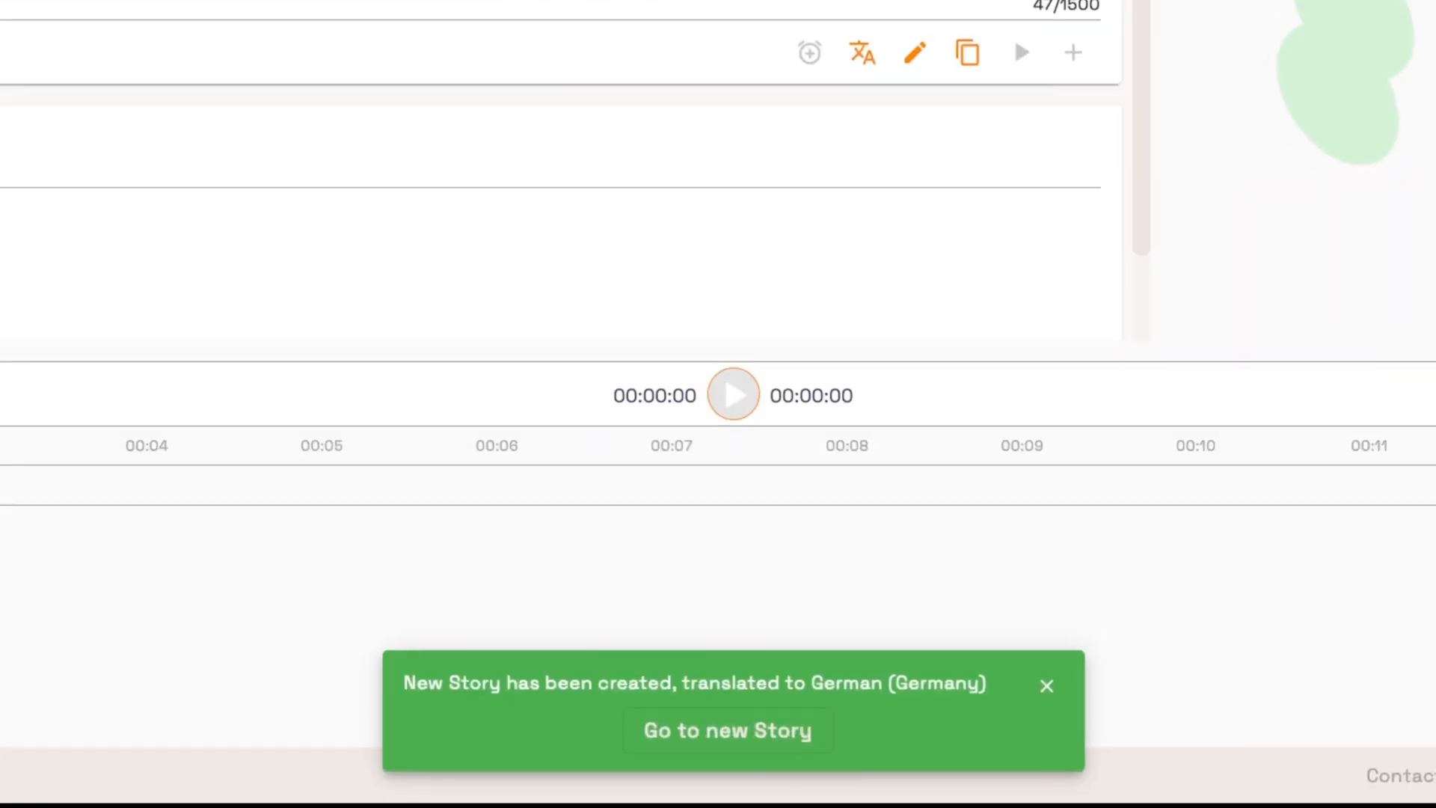
Open the translated Story "[de-DE] English to German" from the Stories list and review its German text blocks
{"action": "left_click", "coordinate": [754, 774]}
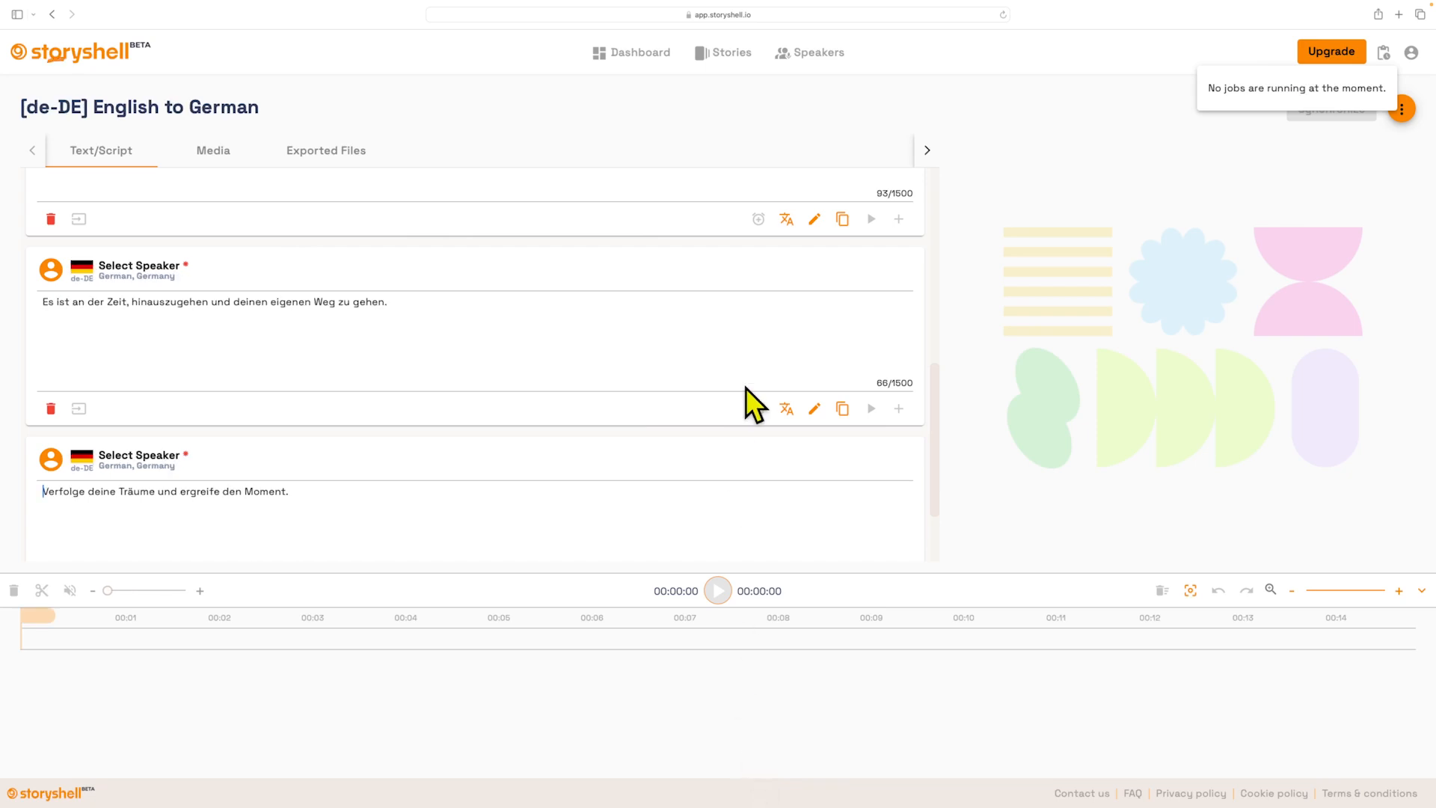
{"action": "left_click", "coordinate": [720, 54]}
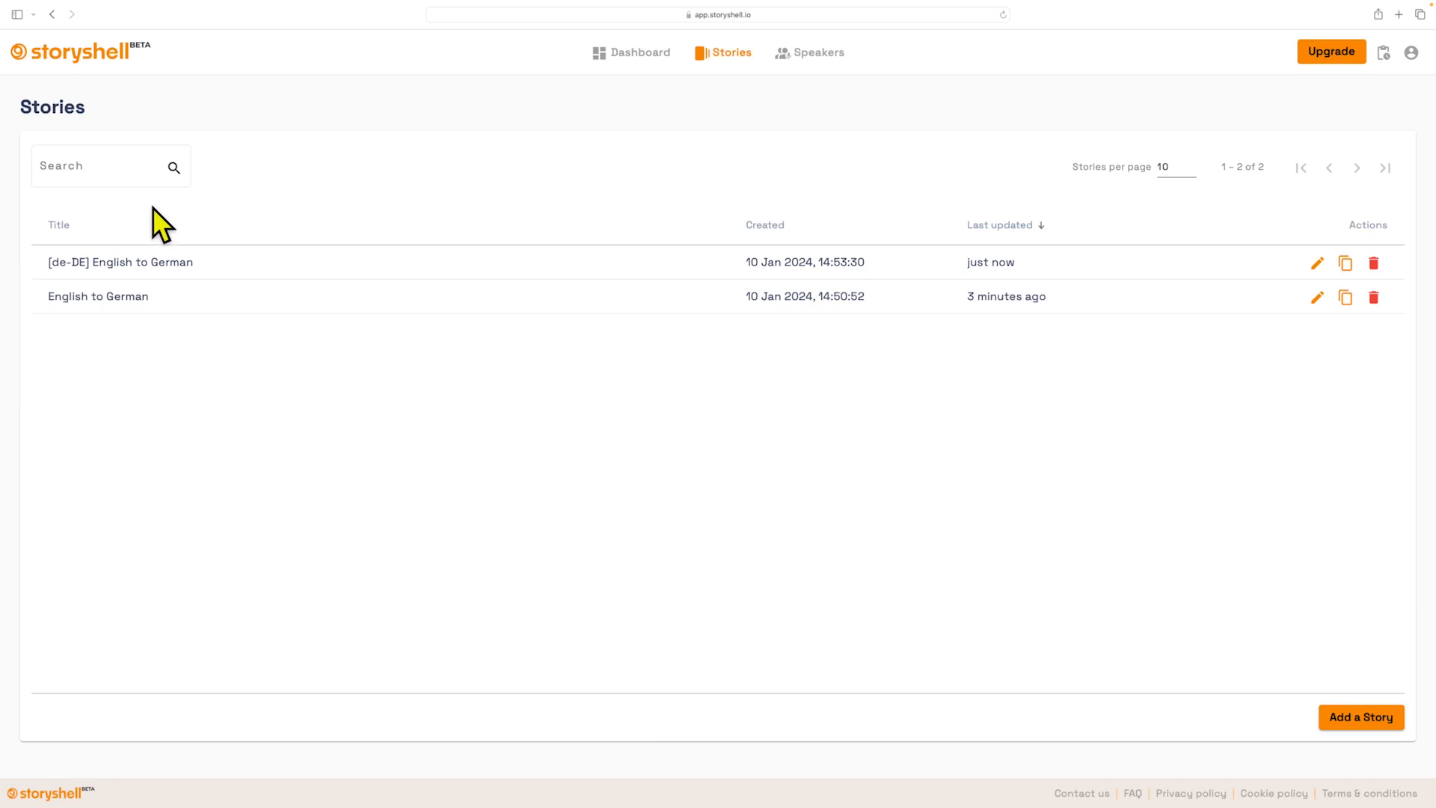
{"action": "left_click", "coordinate": [64, 263]}
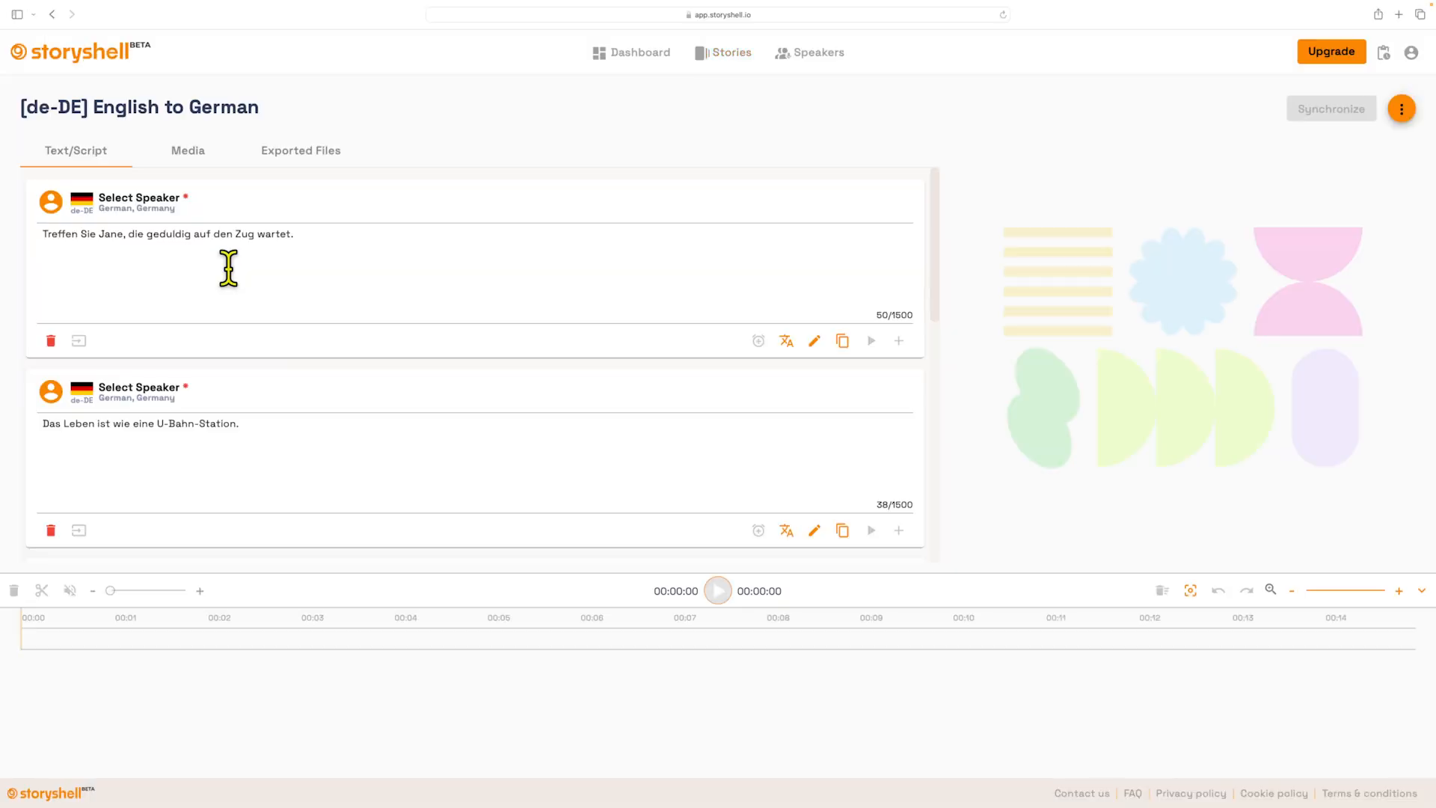
{"action": "scroll", "coordinate": [409, 246], "scroll_direction": "down", "scroll_amount": 3}
{"action": "scroll", "coordinate": [409, 245], "scroll_direction": "up", "scroll_amount": 3}
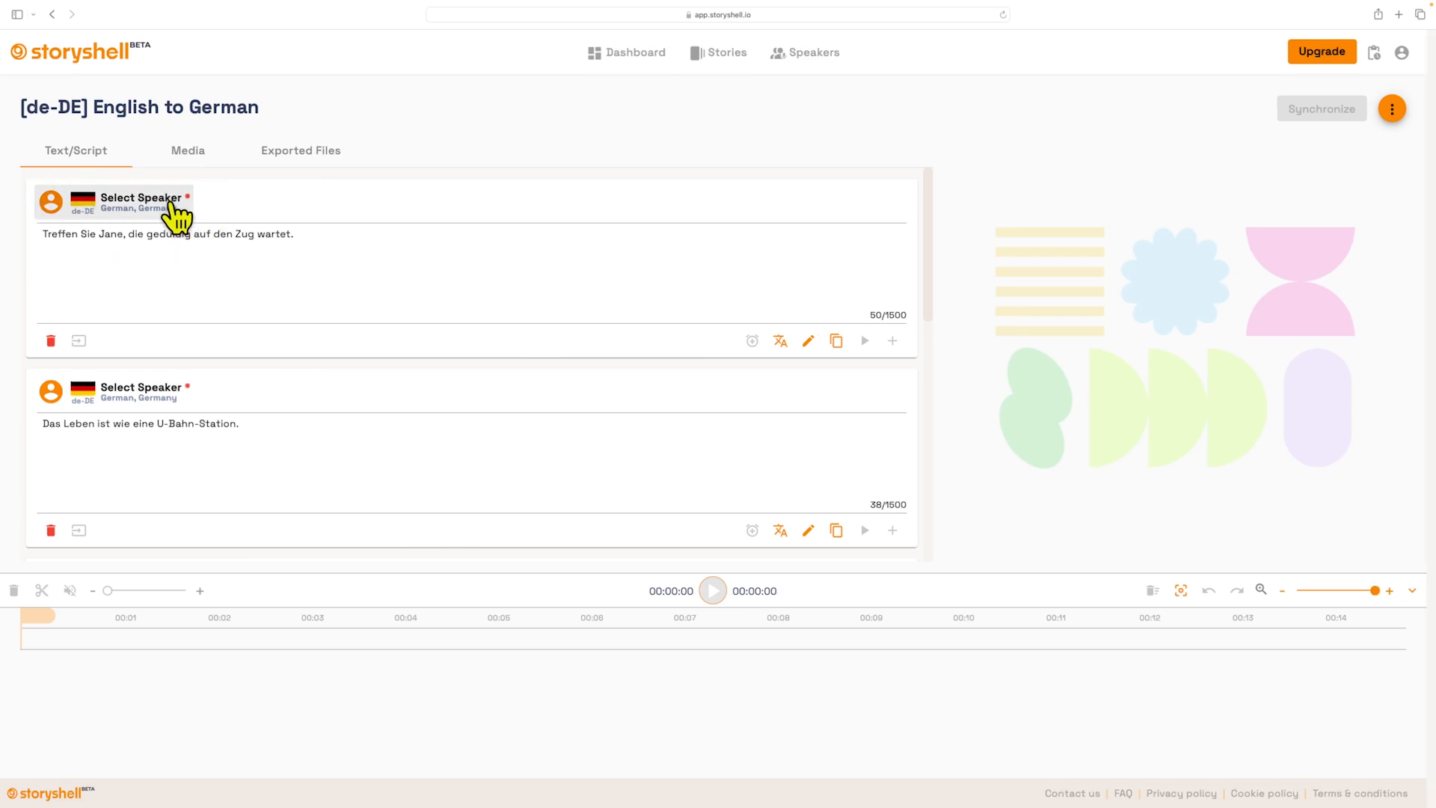
Assign the German speaker Conrad to all text blocks of the Story
{"action": "left_click", "coordinate": [177, 215]}
{"action": "left_click", "coordinate": [196, 185]}
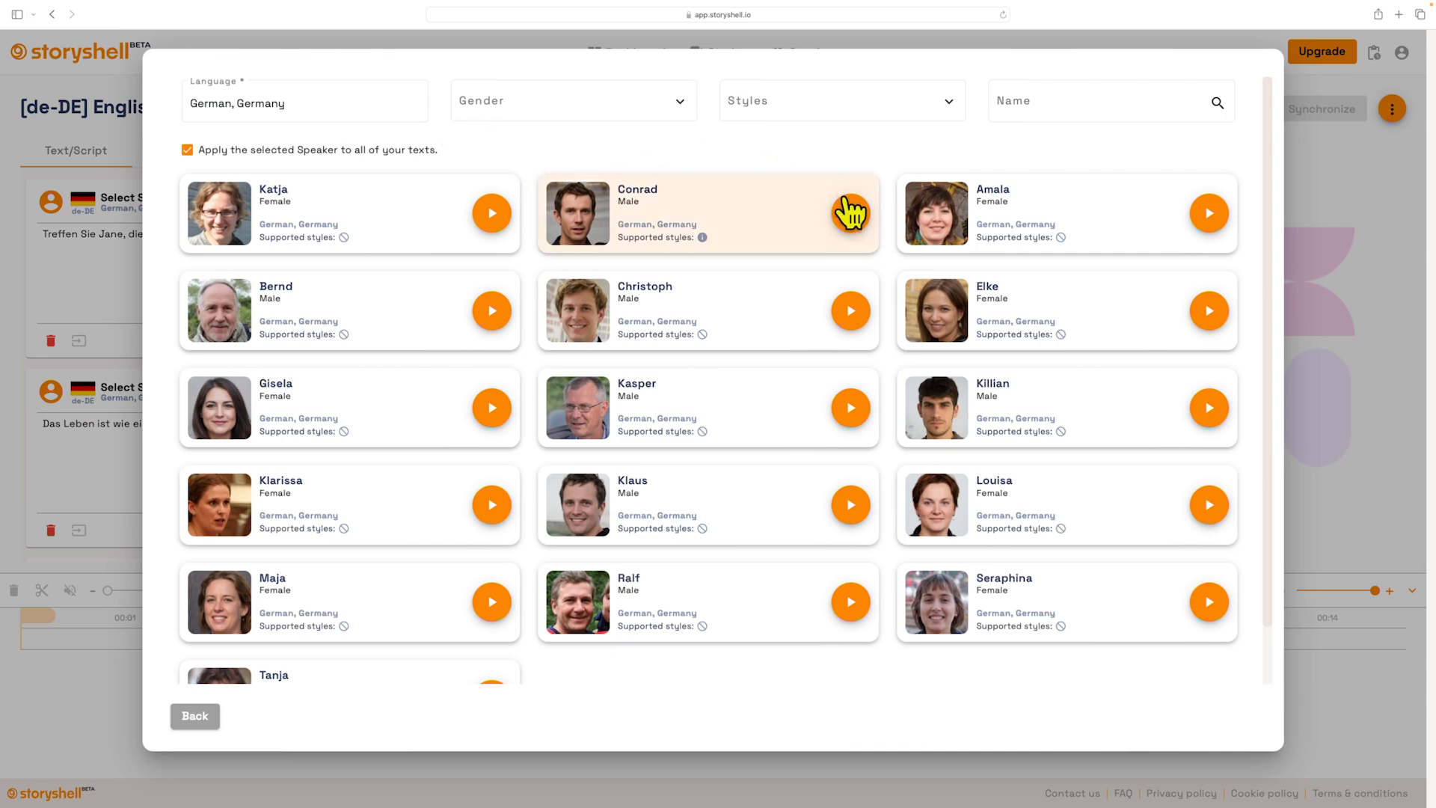
{"action": "left_click", "coordinate": [781, 224]}
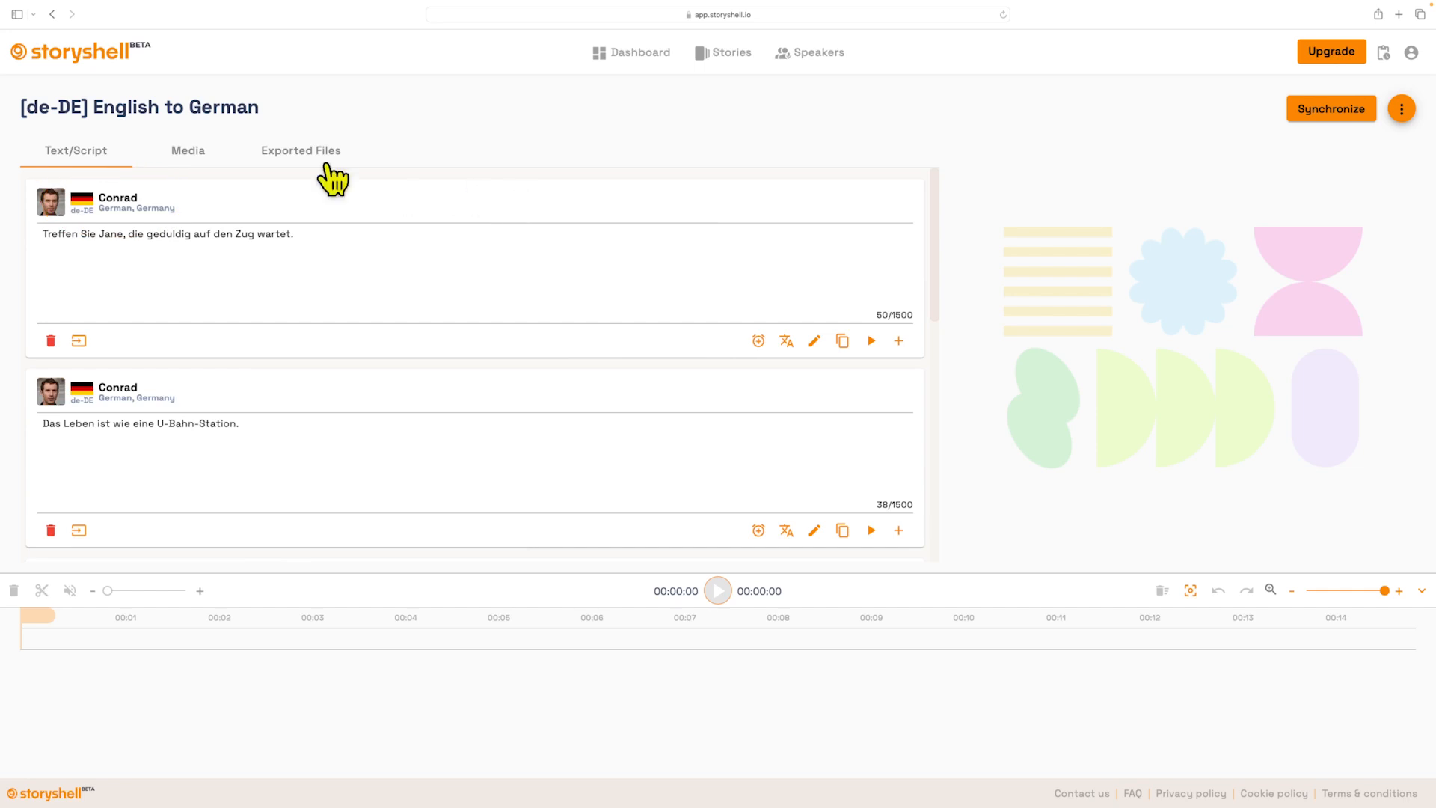
Add Demo_storyshell_v2.mp4 to the timeline and synchronize the German voiceovers with it
{"action": "left_click", "coordinate": [196, 151]}
{"action": "left_click", "coordinate": [904, 201]}
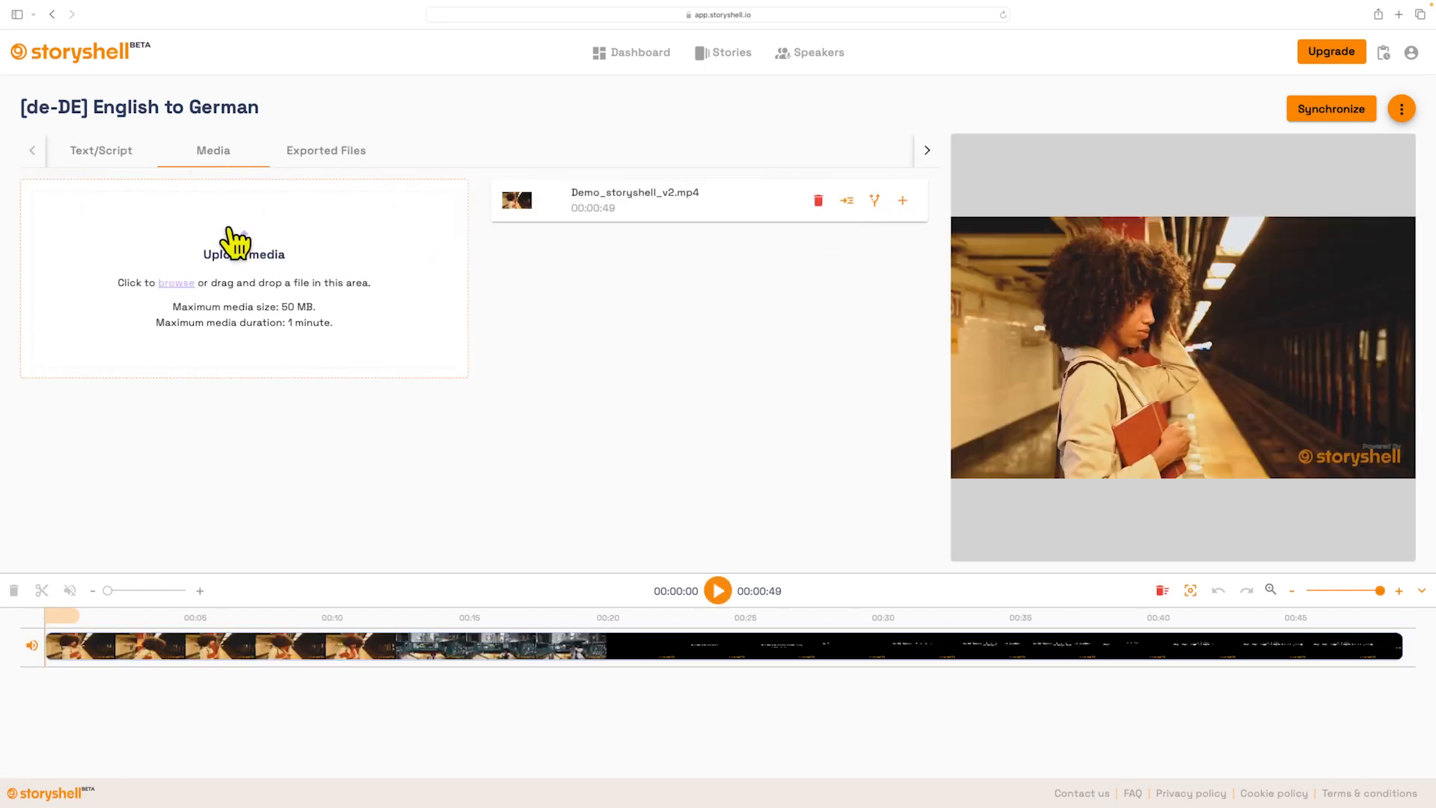
{"action": "left_click", "coordinate": [127, 161]}
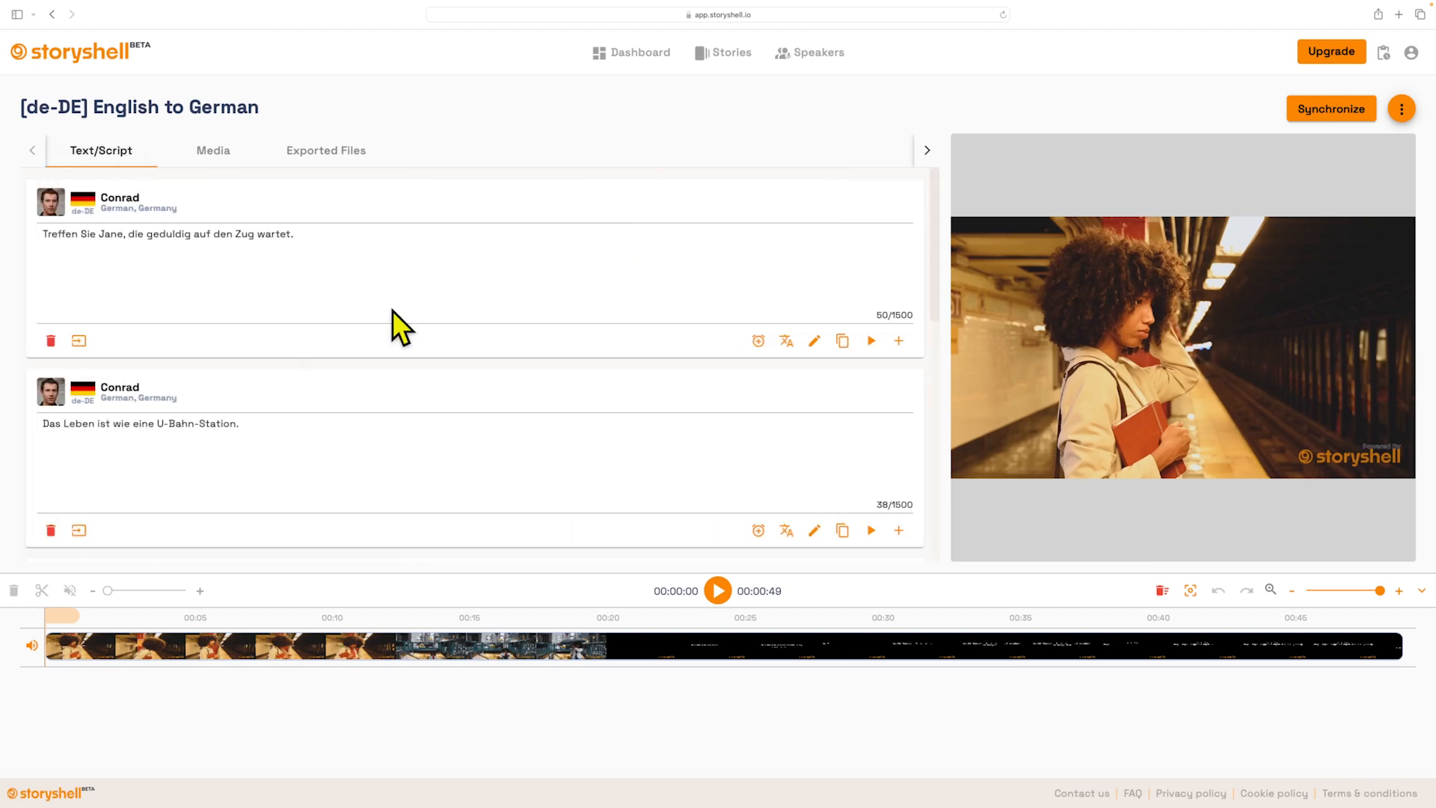
{"action": "left_click", "coordinate": [1294, 112]}
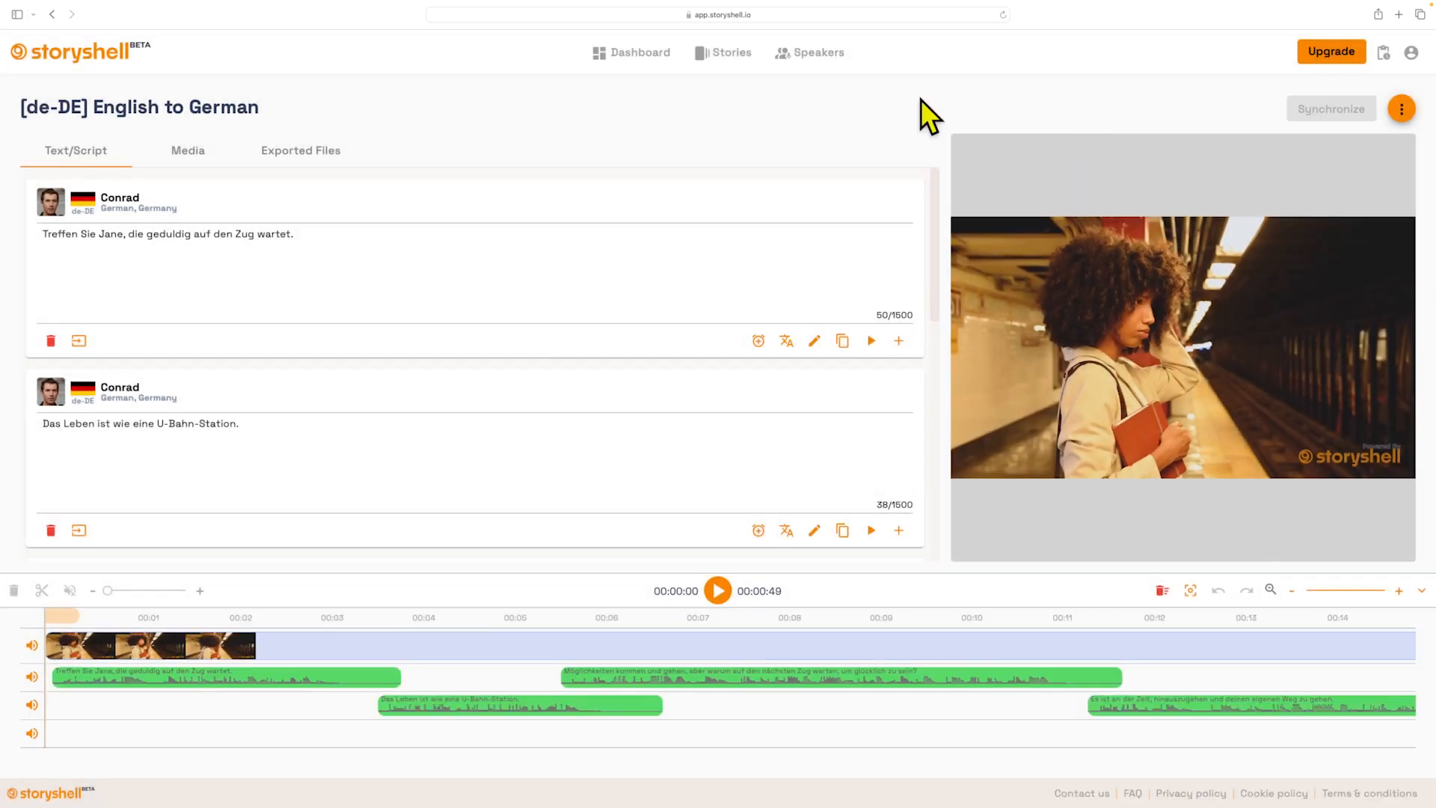
Play back the synchronized timeline, muting the original video track to hear only the German voiceovers
{"action": "left_click", "coordinate": [718, 591]}
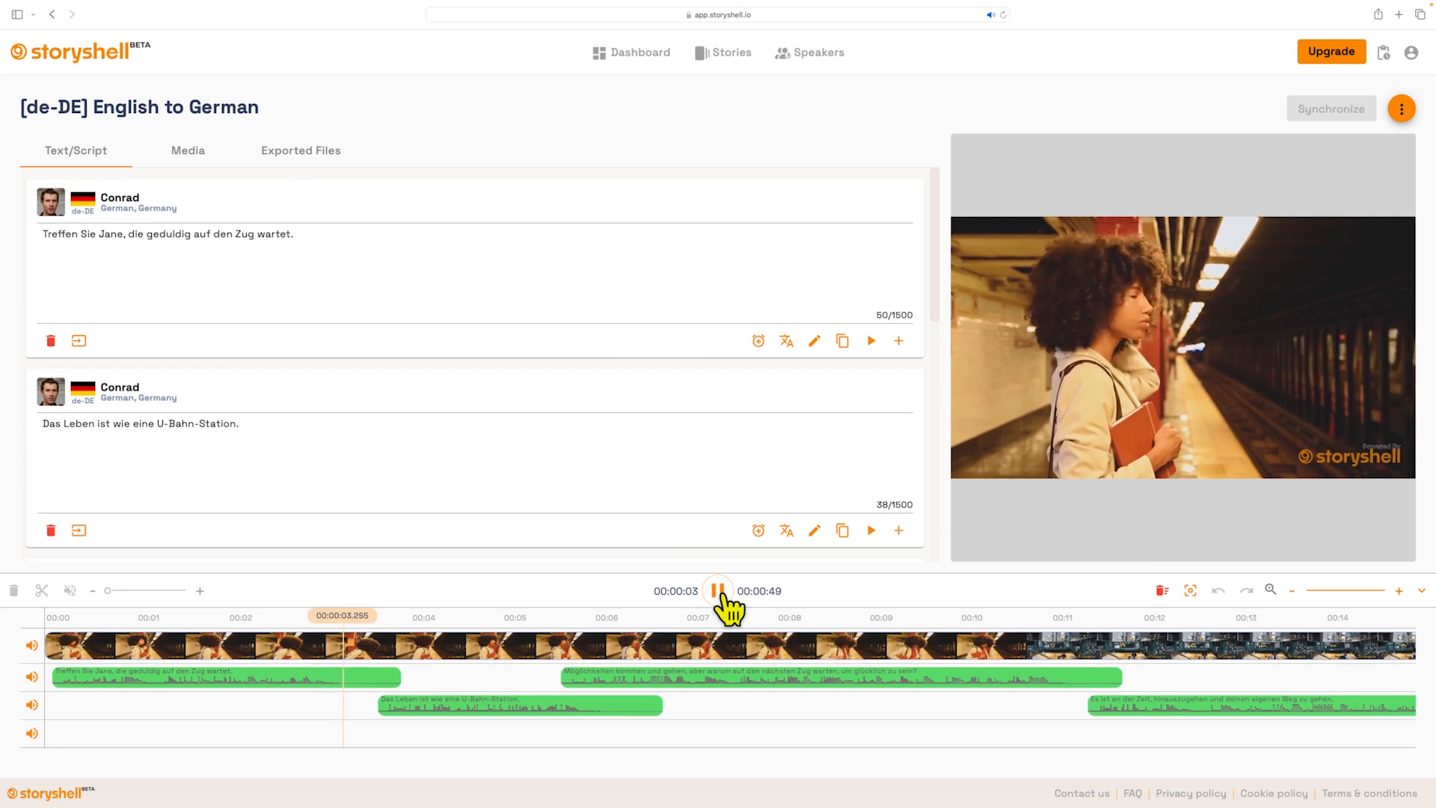
{"action": "left_click", "coordinate": [718, 591]}
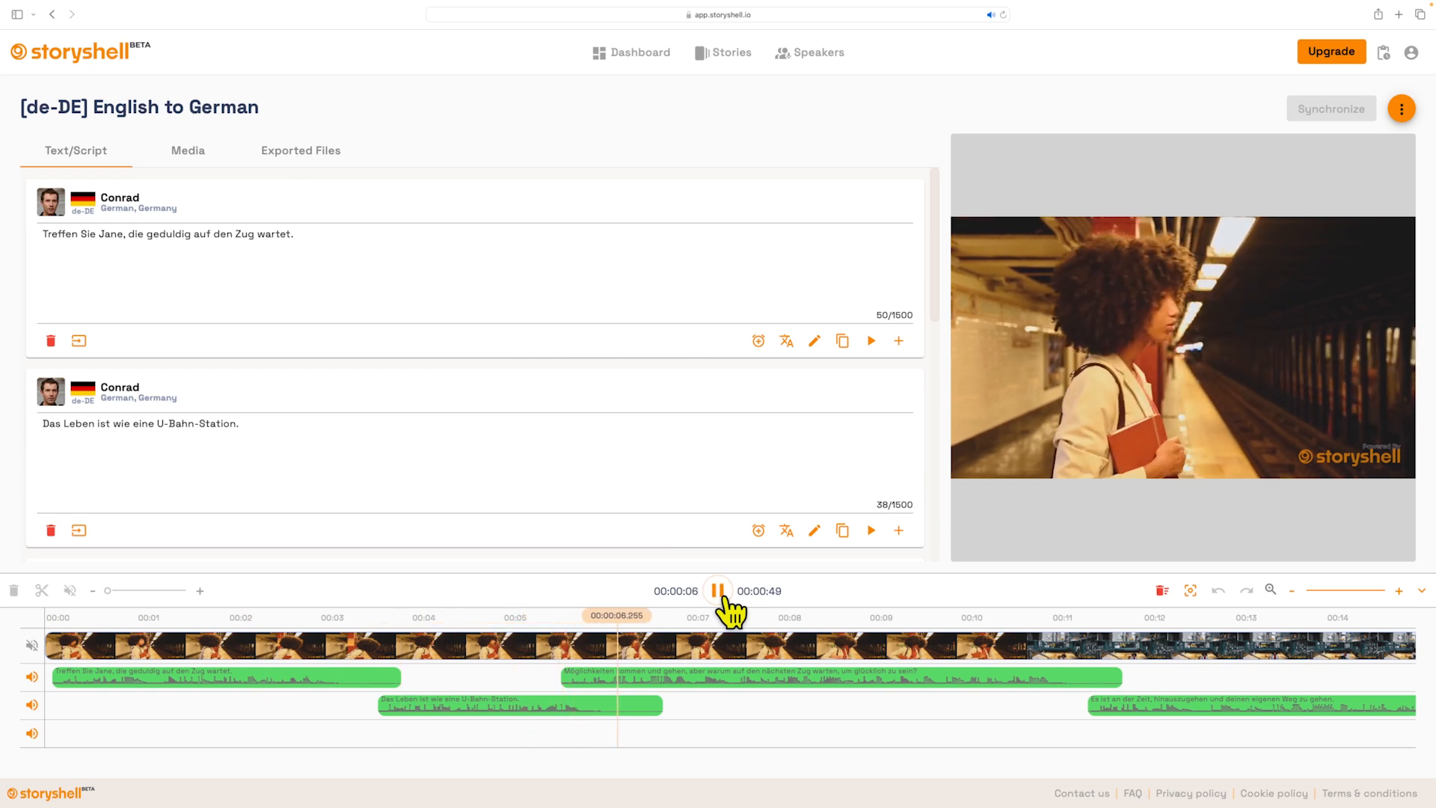
{"action": "left_click", "coordinate": [718, 591]}
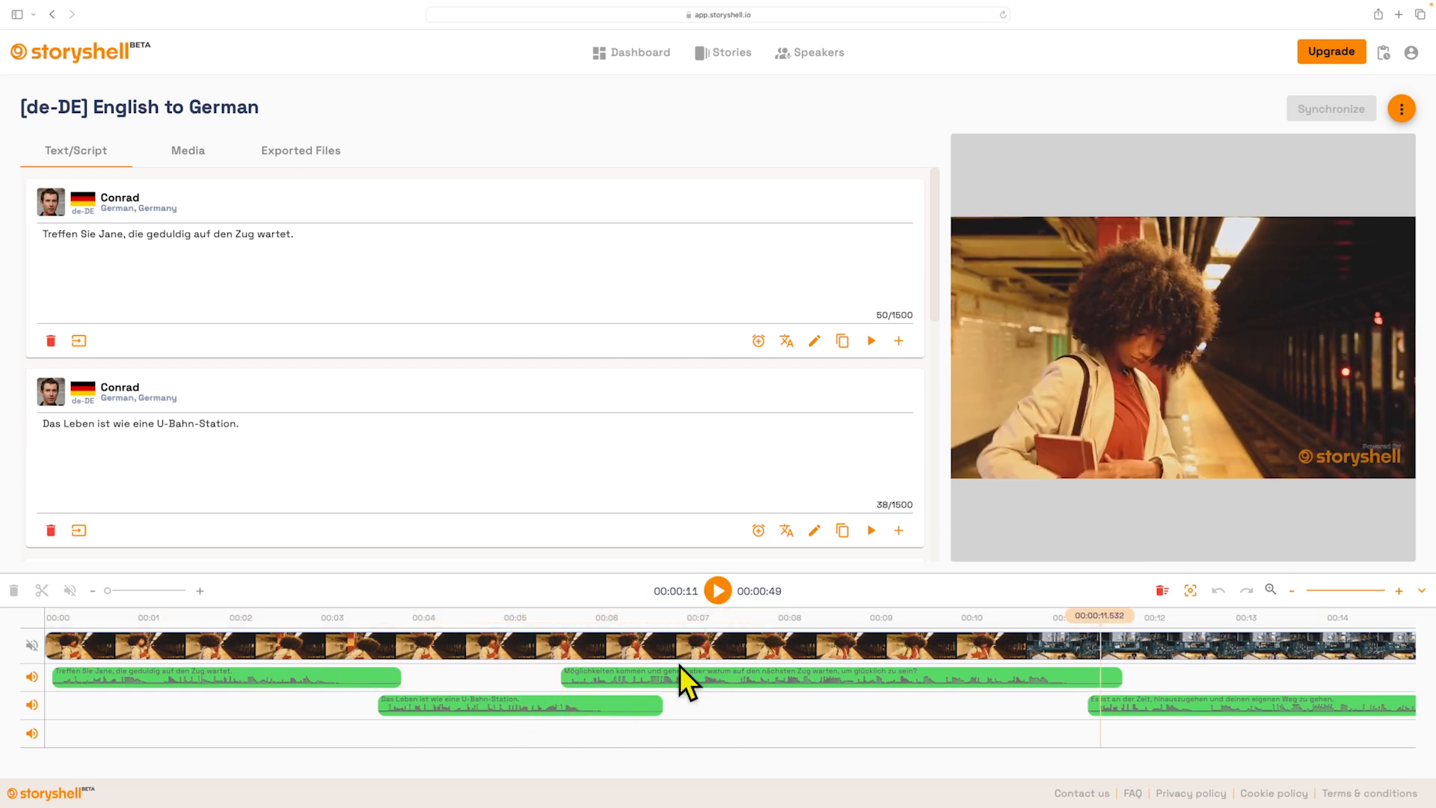
Shift the voiceover clip "Das Leben ist wie eine U-Bahn-Station" about 0.3 seconds earlier on the timeline
{"action": "left_click_drag", "start_coordinate": [652, 702], "coordinate": [619, 702]}
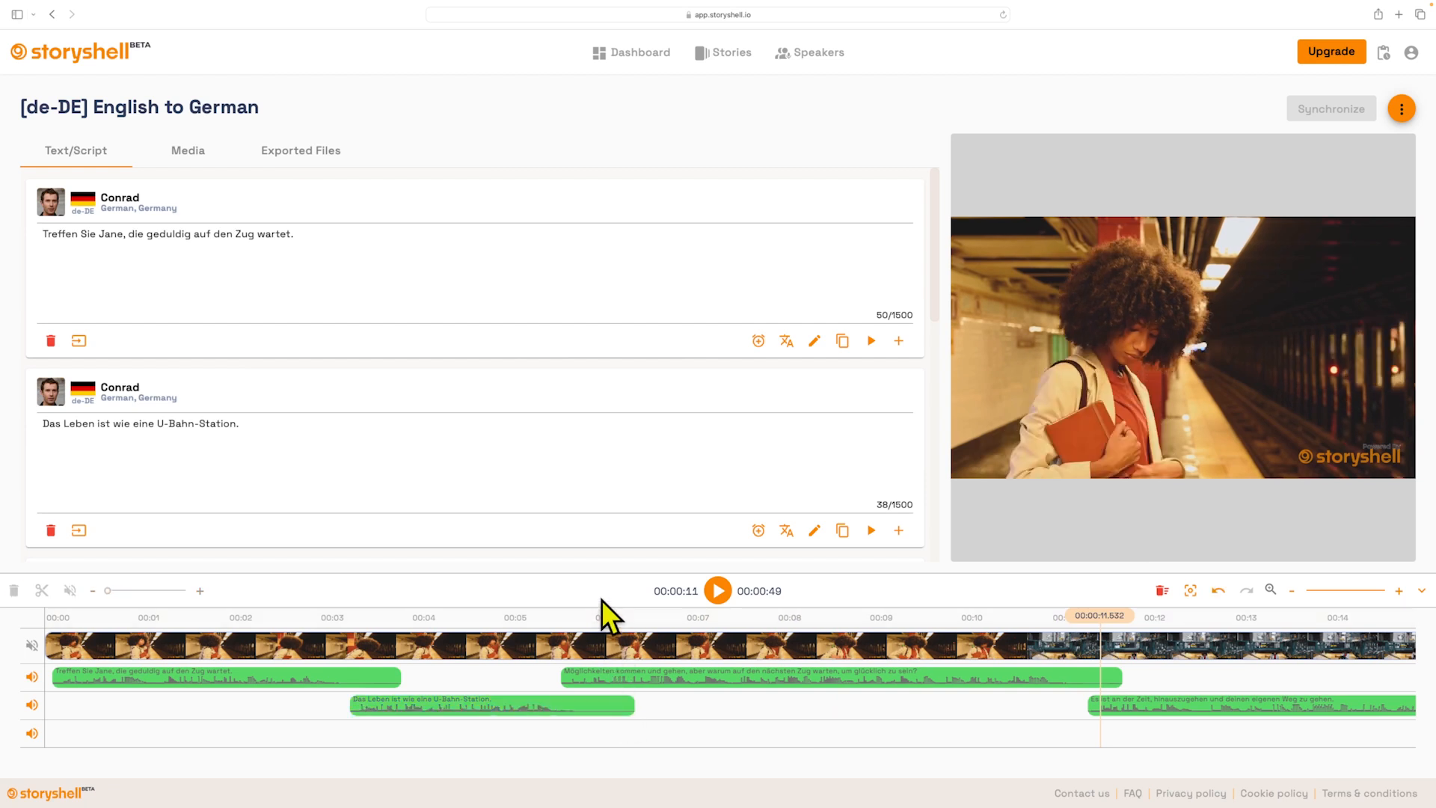
Split Demo_storyshell_v2.mp4 into separate voice and music files and add the extracted [Sound] file to the timeline
{"action": "left_click", "coordinate": [209, 156]}
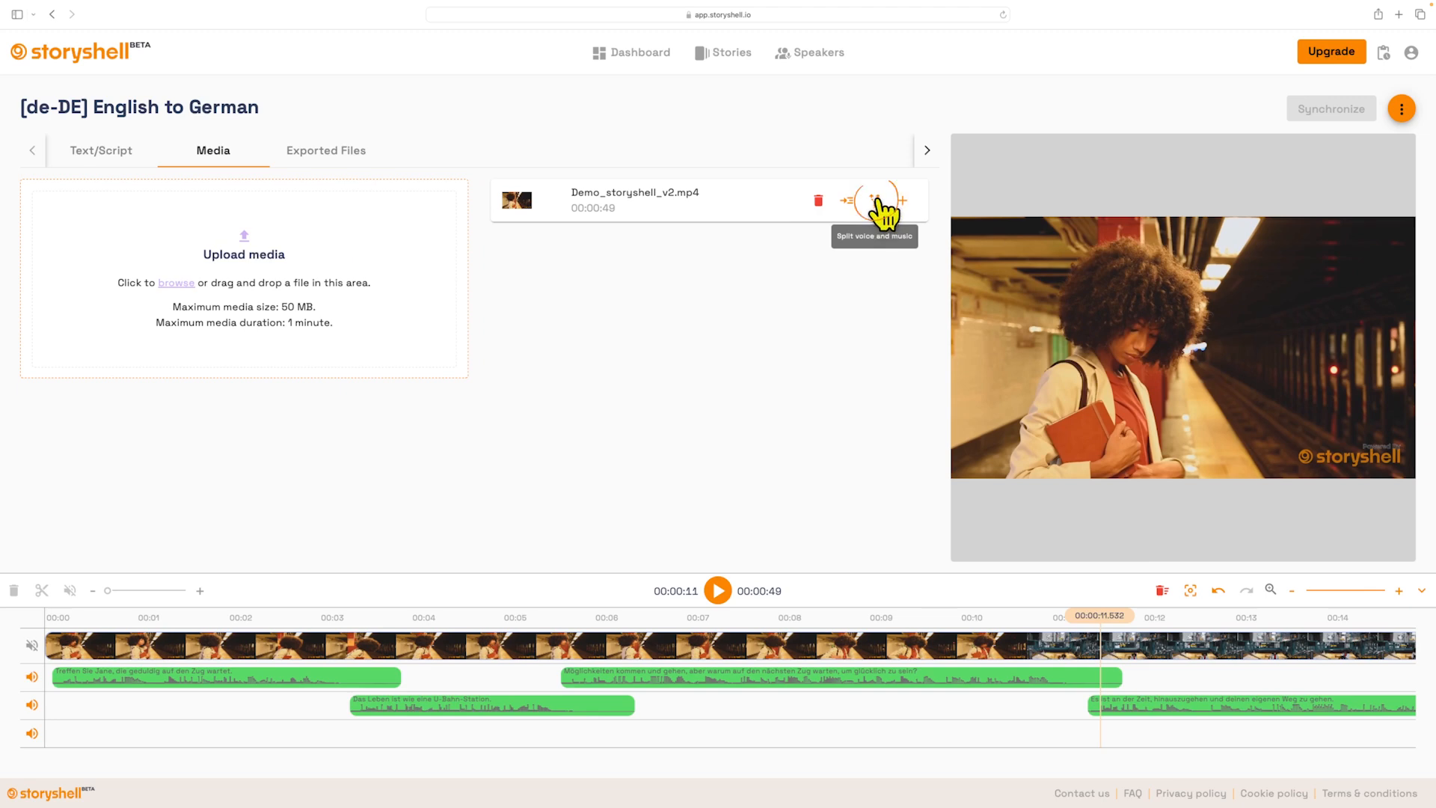
{"action": "left_click", "coordinate": [876, 200]}
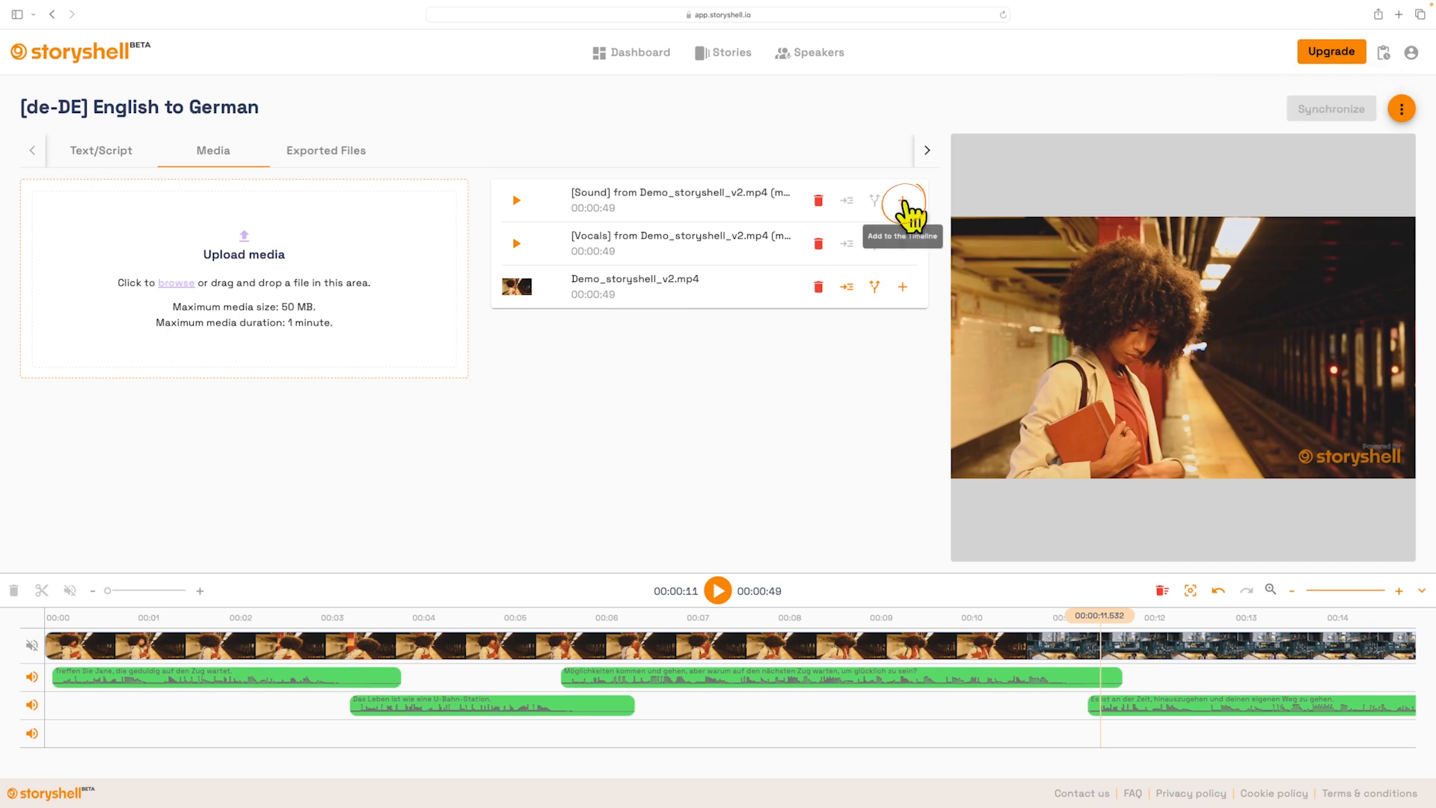
{"action": "left_click", "coordinate": [902, 200]}
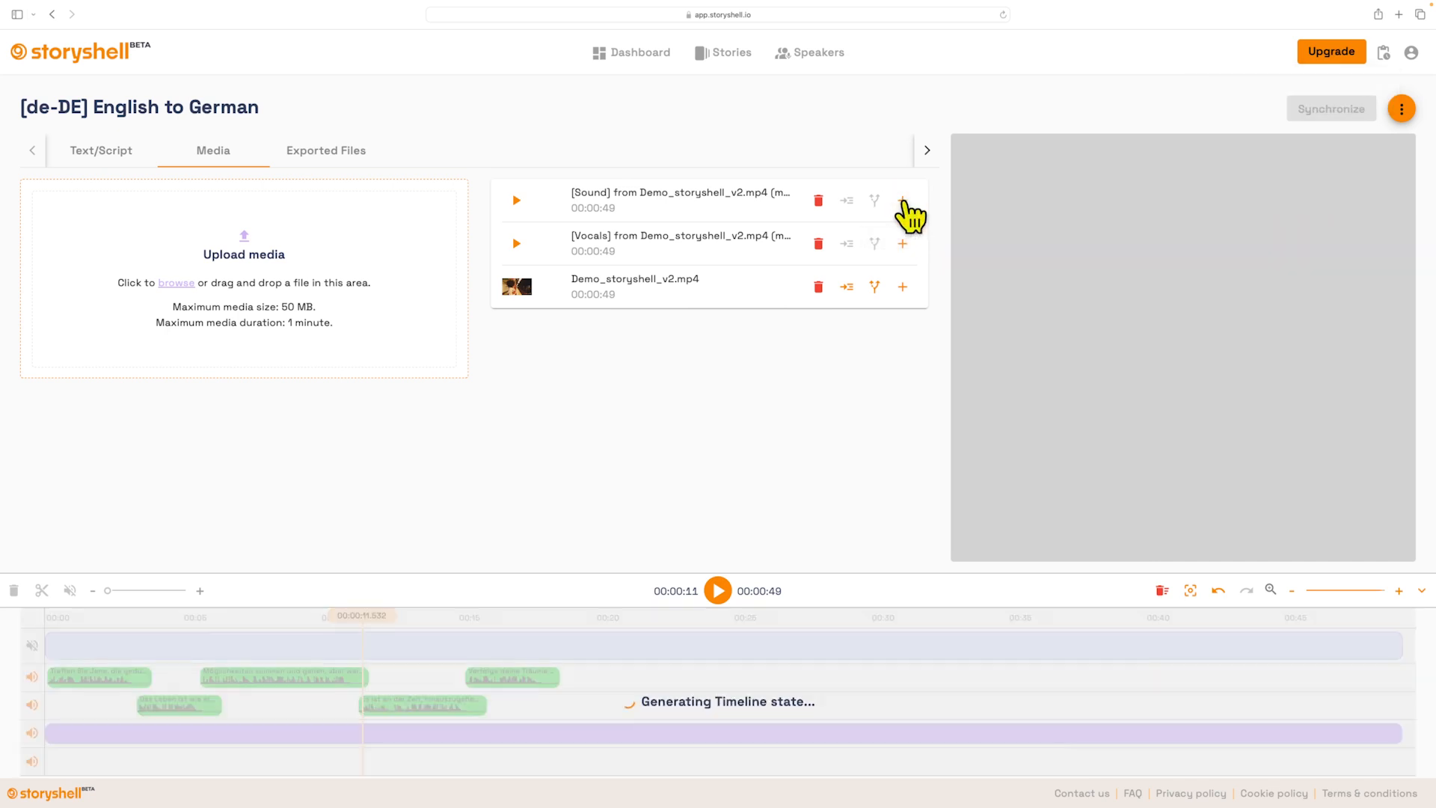
Play back the German timeline from the beginning to check the voiceovers against the background sound
{"action": "left_click", "coordinate": [88, 612]}
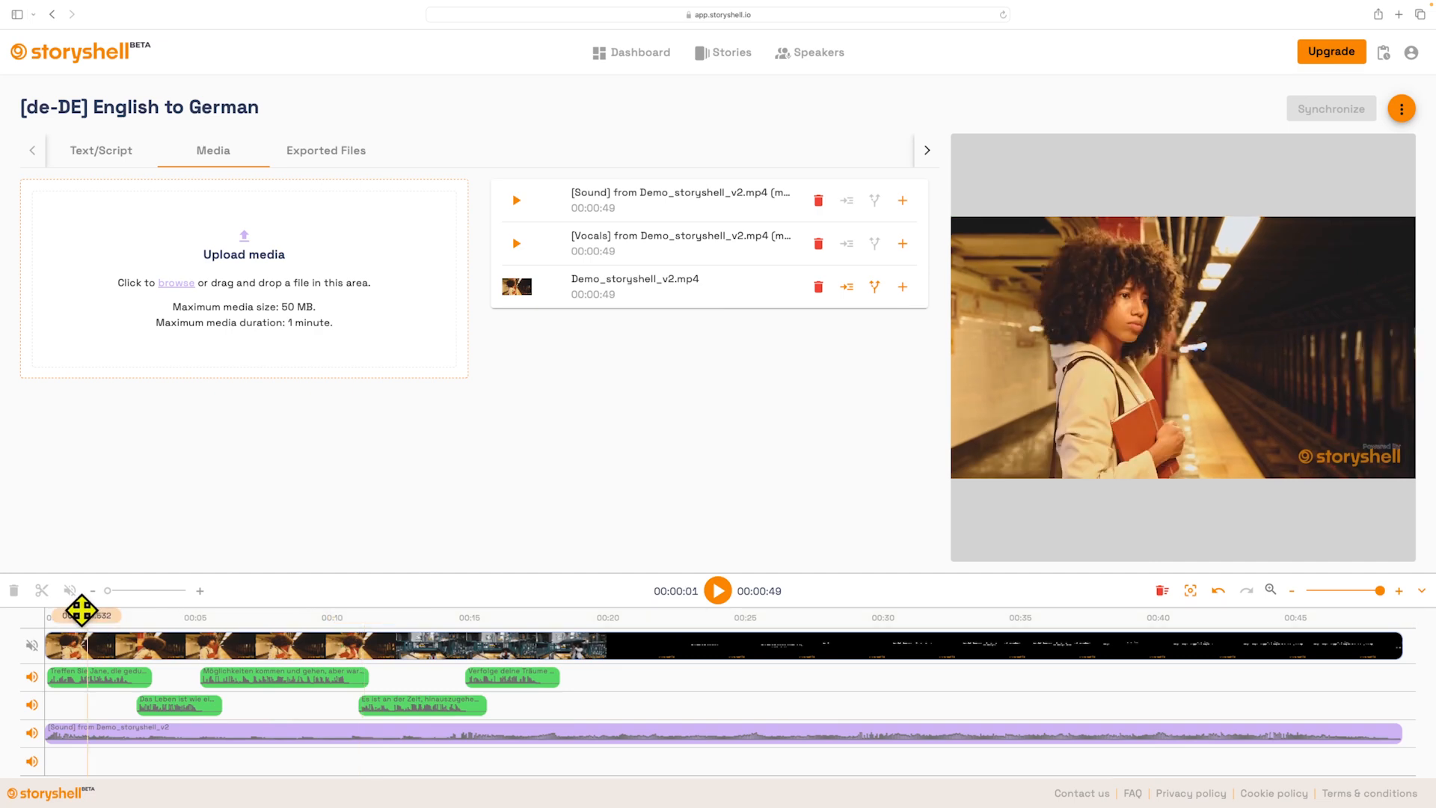
{"action": "left_click_drag", "start_coordinate": [98, 618], "coordinate": [37, 639]}
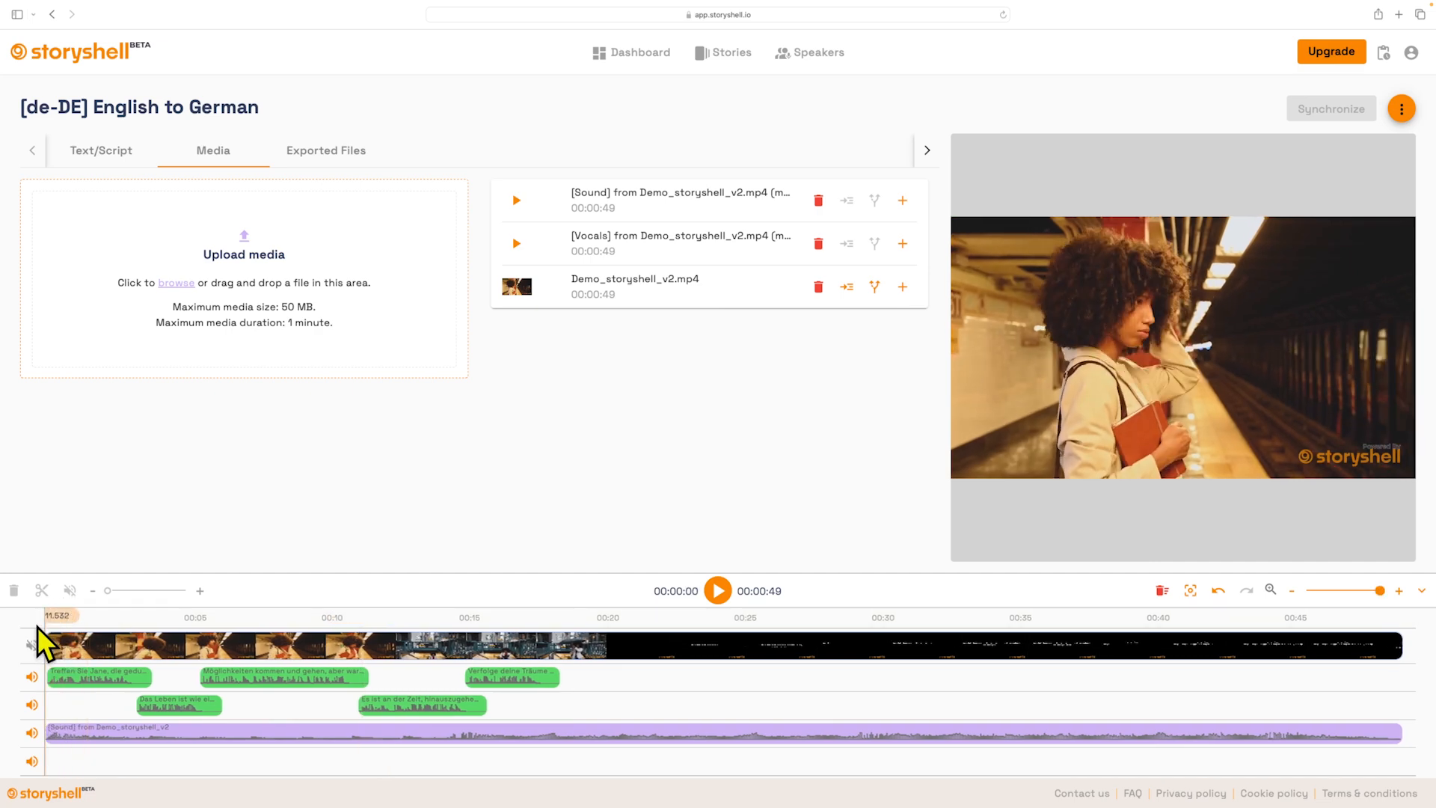
{"action": "left_click", "coordinate": [718, 591]}
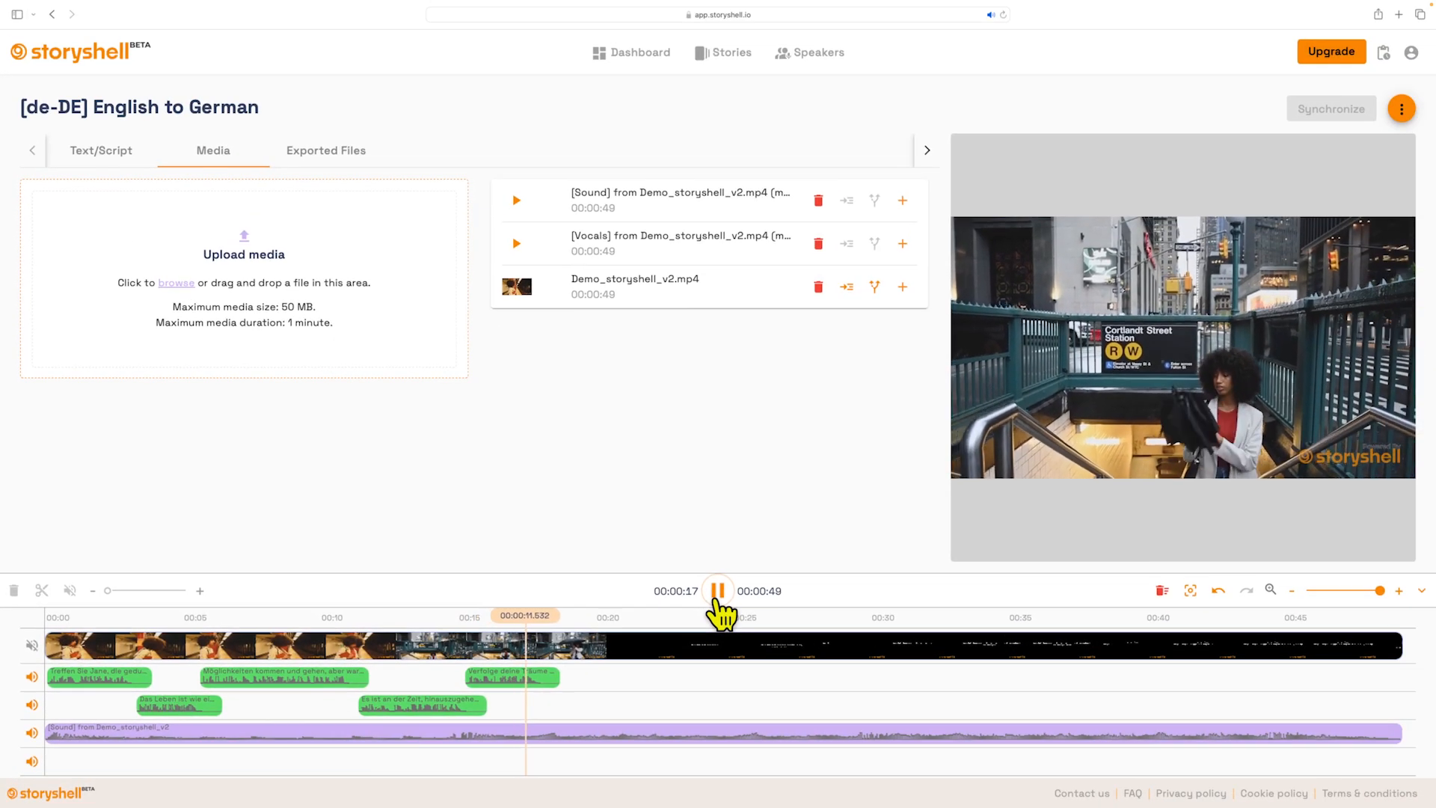
{"action": "left_click", "coordinate": [717, 594]}
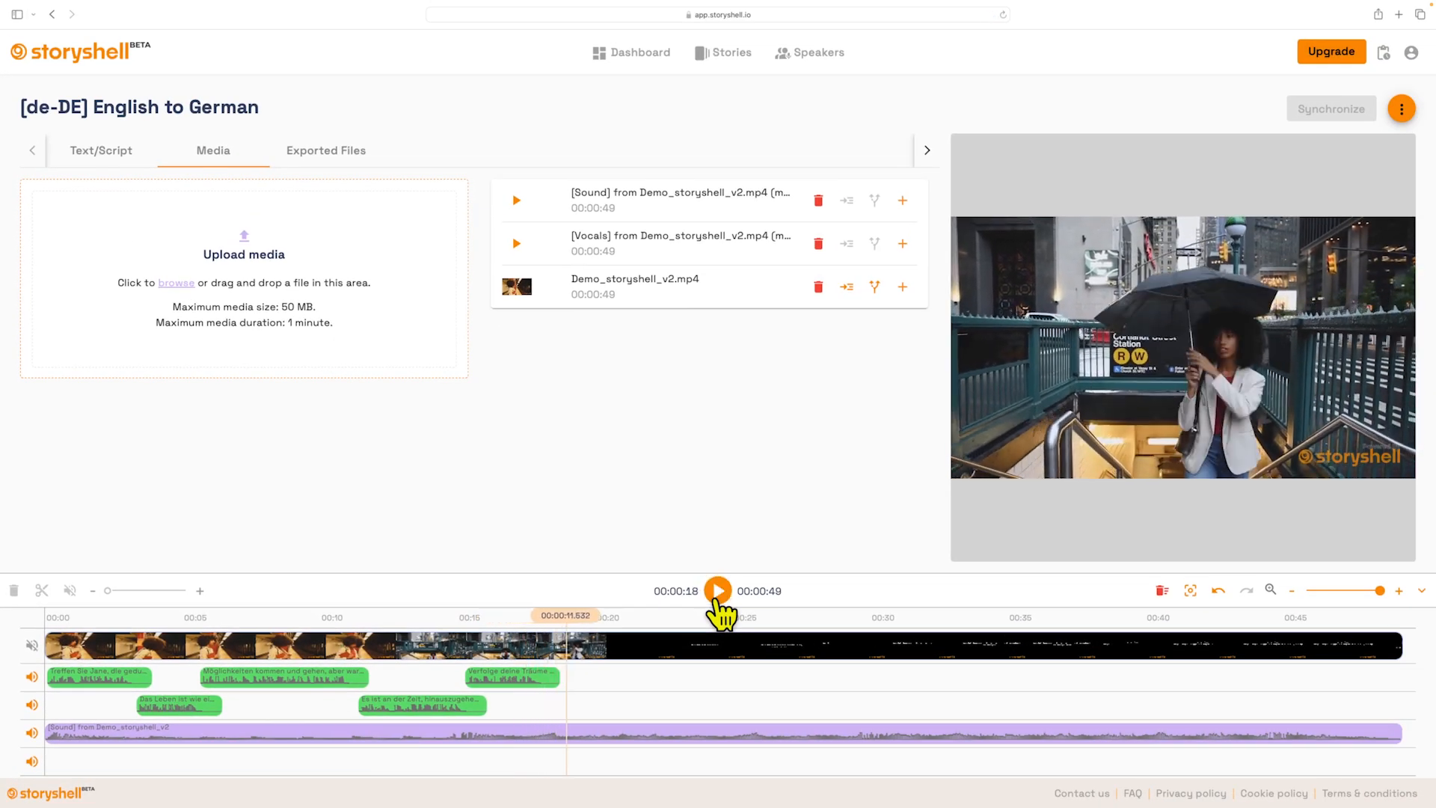
Translate the Story into Spanish (Spain) and open the newly created Story
{"action": "left_click", "coordinate": [1400, 110]}
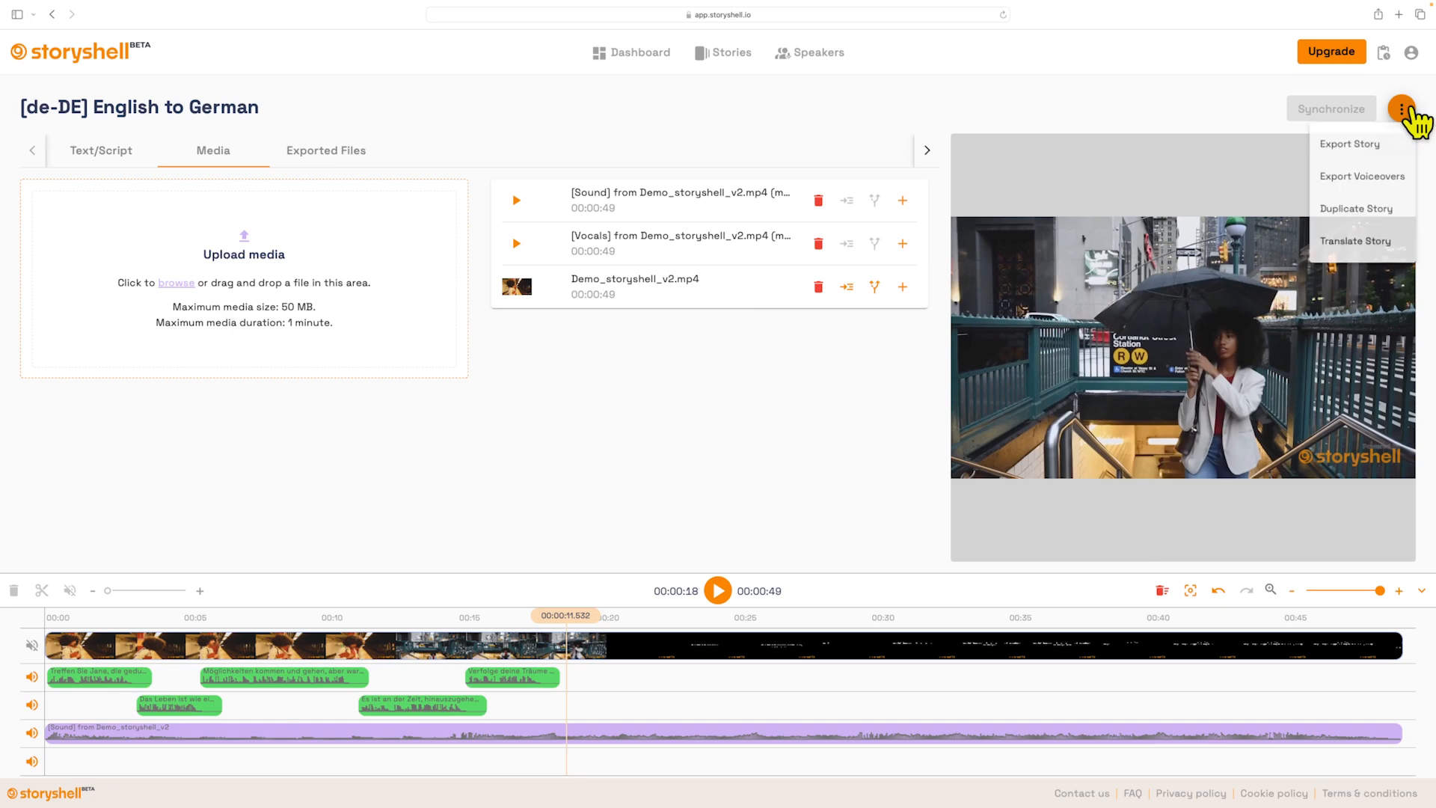
{"action": "left_click", "coordinate": [1381, 245]}
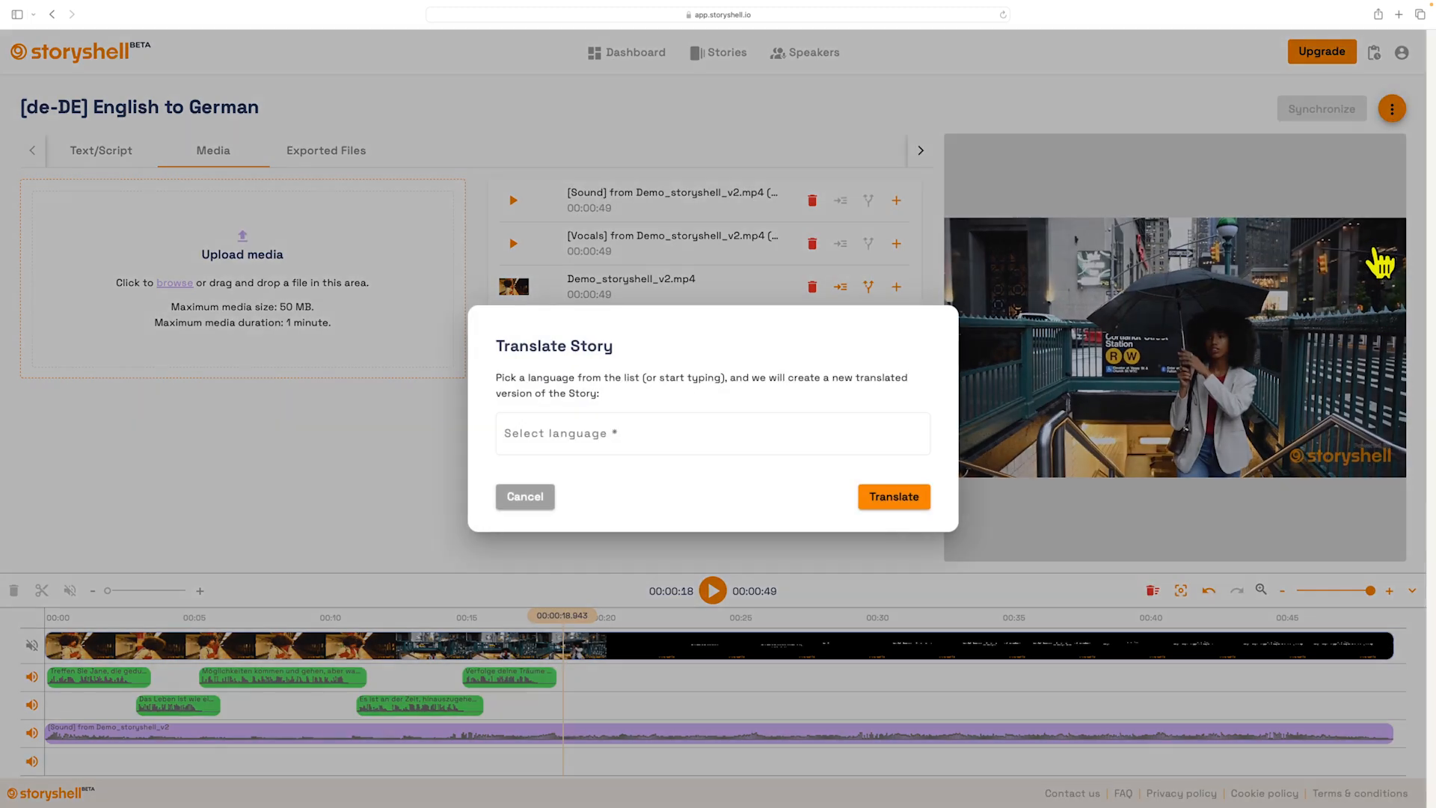
{"action": "left_click", "coordinate": [712, 420]}
{"action": "type", "text": "span"}
{"action": "scroll", "coordinate": [719, 554], "scroll_direction": "down", "scroll_amount": 6}
{"action": "left_click", "coordinate": [724, 522]}
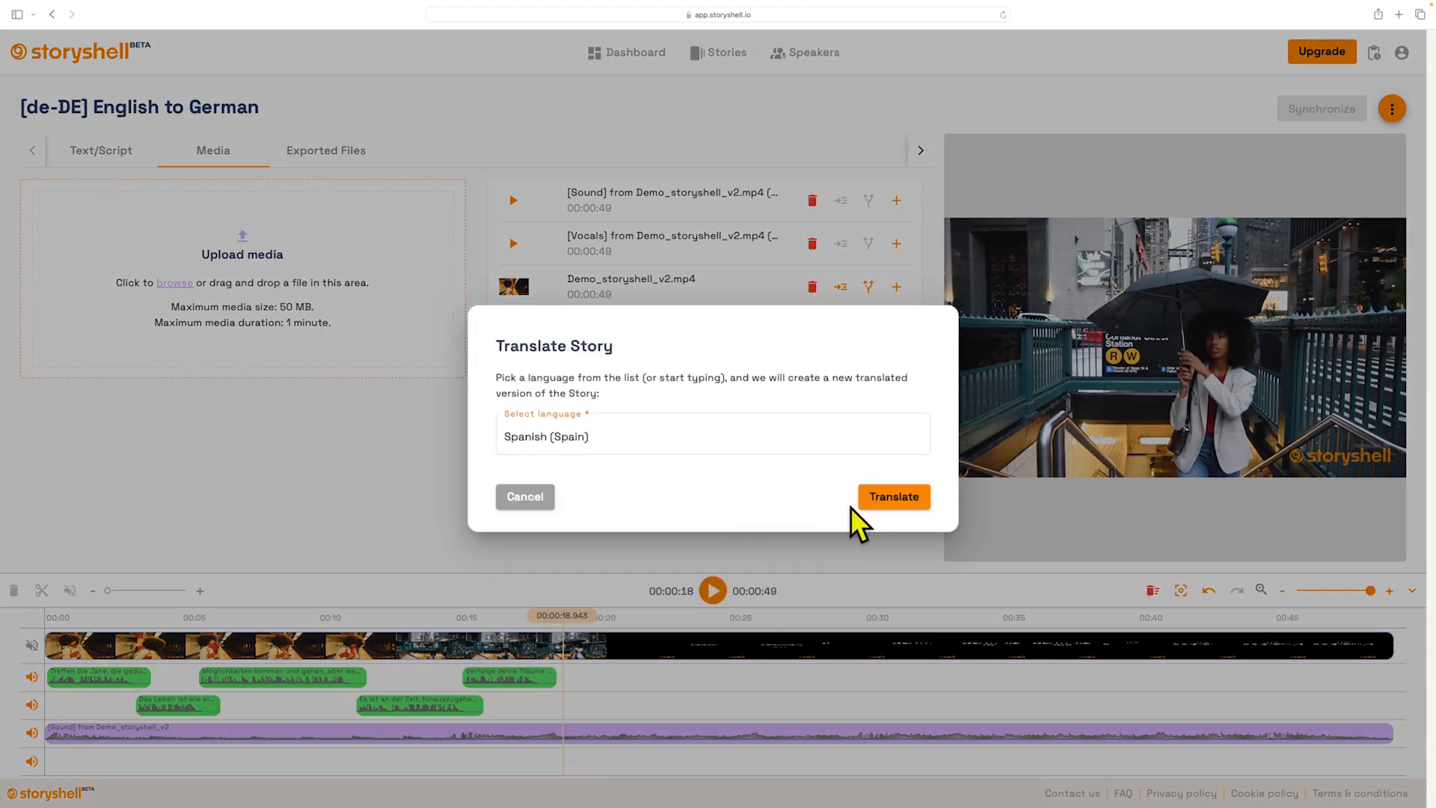
{"action": "left_click", "coordinate": [872, 499]}
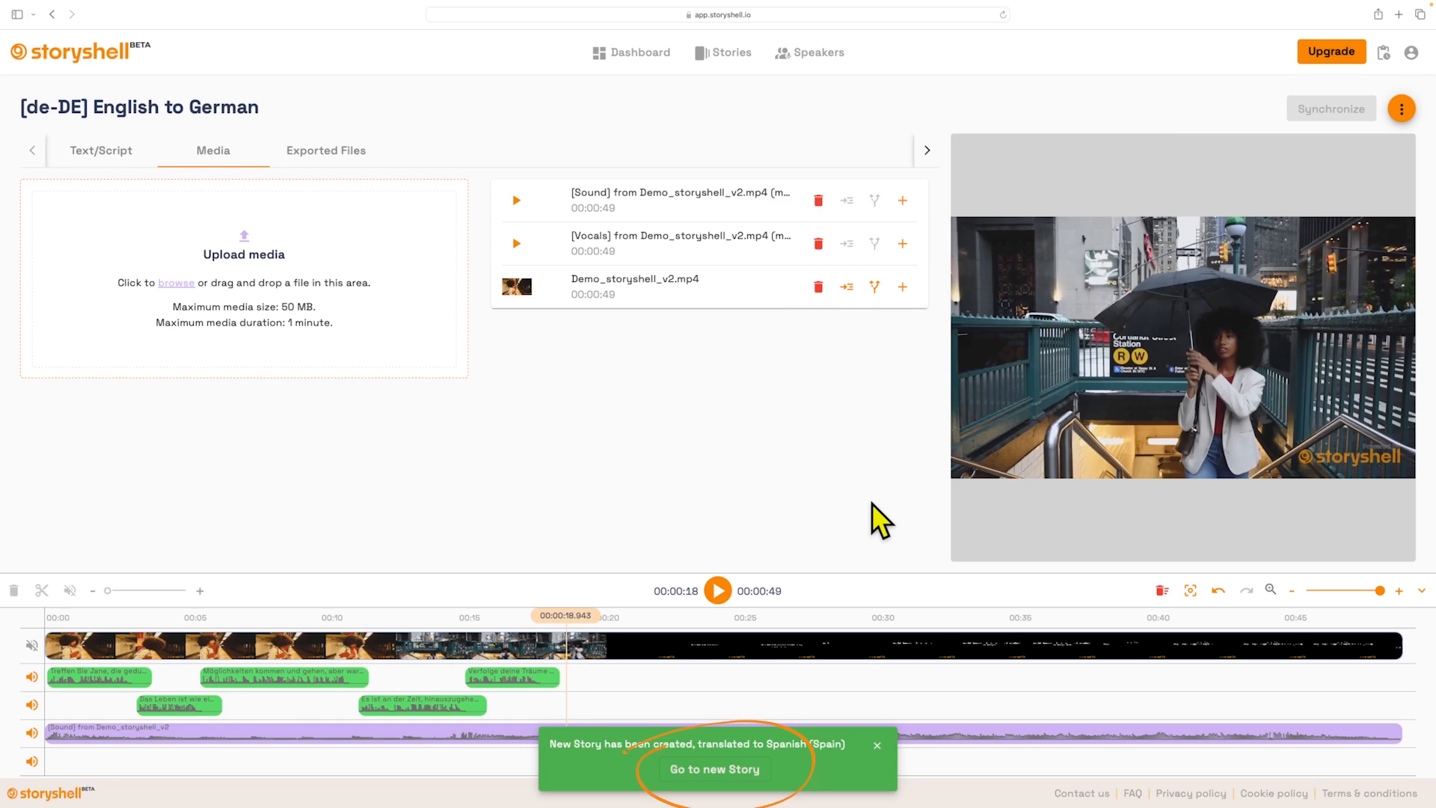
{"action": "left_click", "coordinate": [723, 768]}
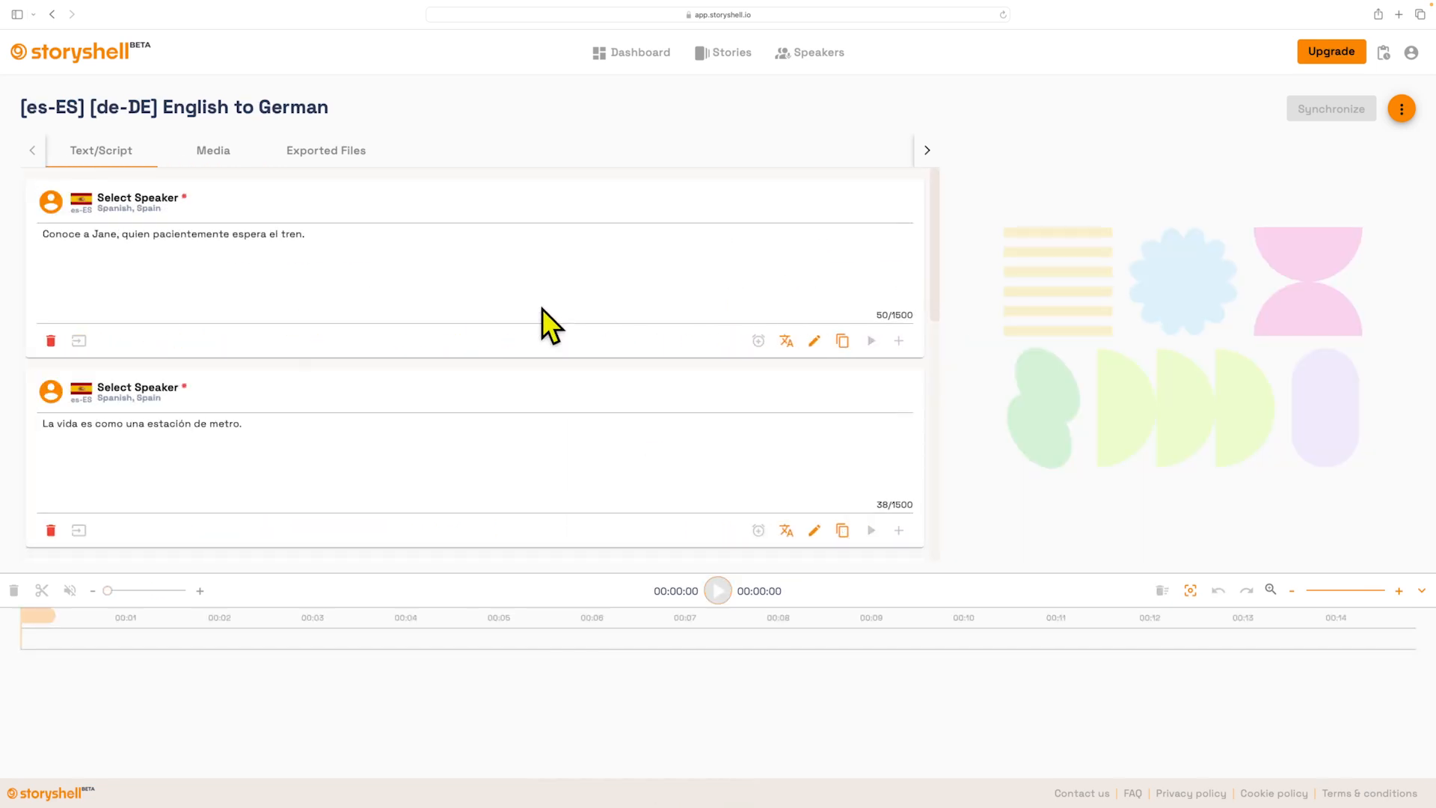
Assign the Spanish speaker Lia to all texts of the Story
{"action": "left_click", "coordinate": [171, 217]}
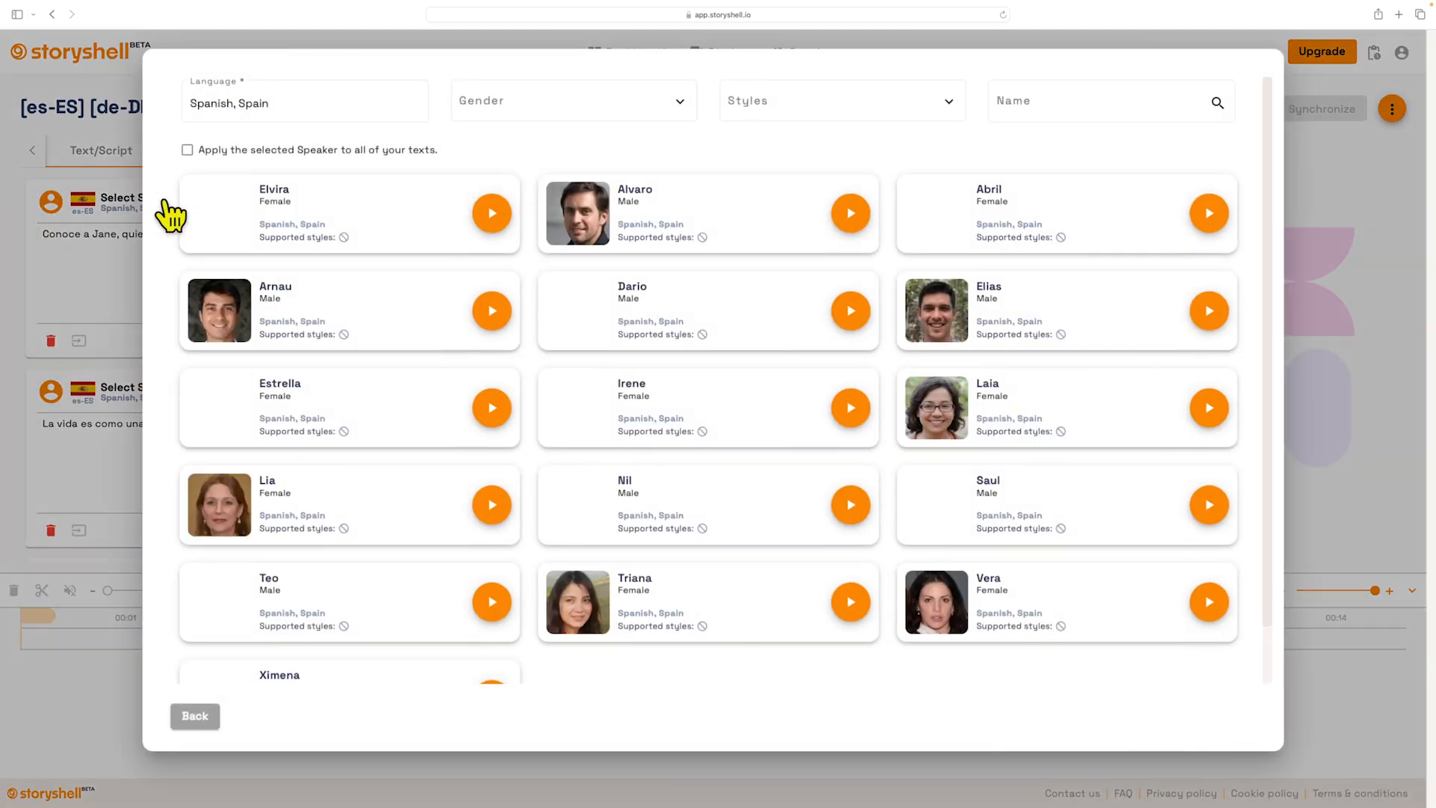
{"action": "left_click", "coordinate": [307, 155]}
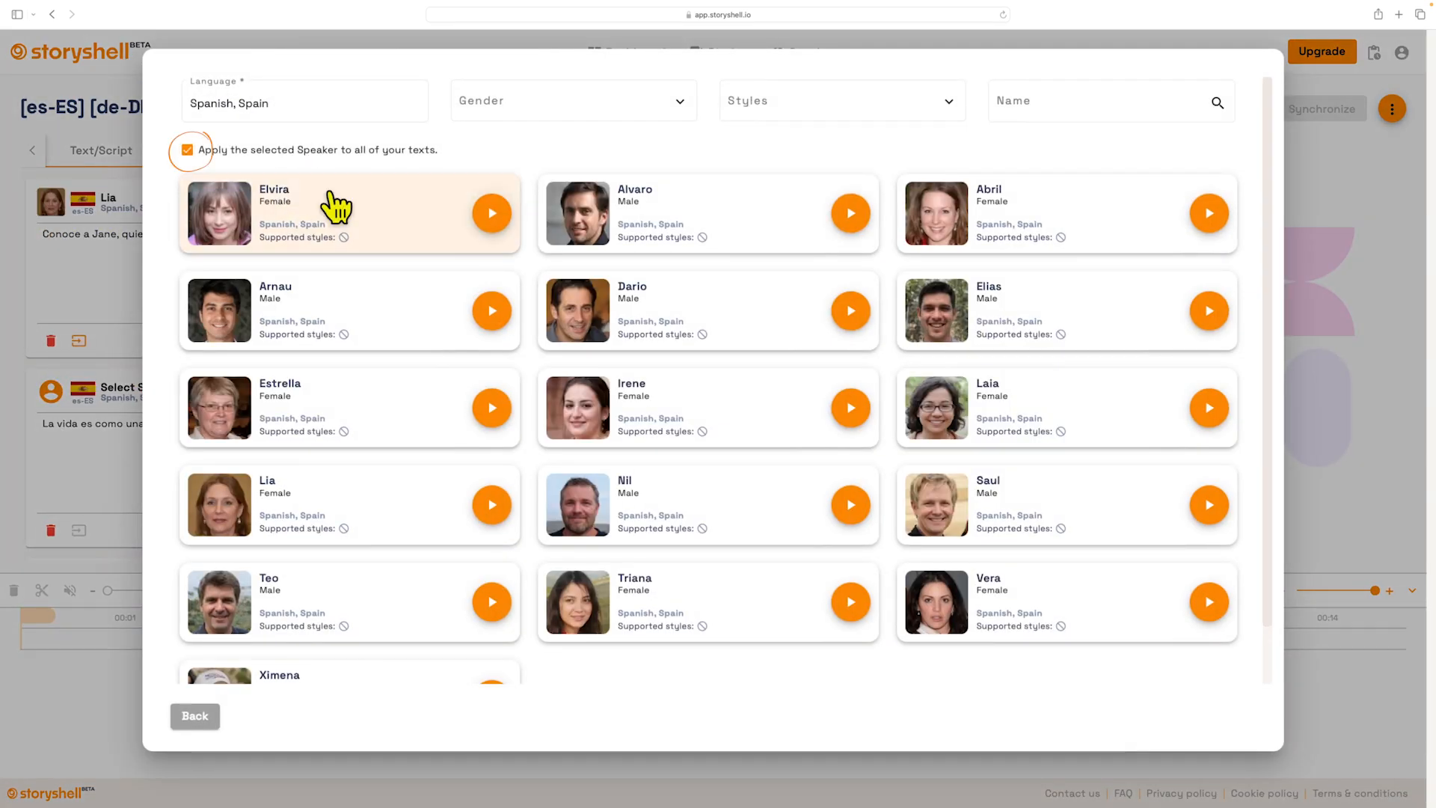
{"action": "left_click", "coordinate": [404, 506]}
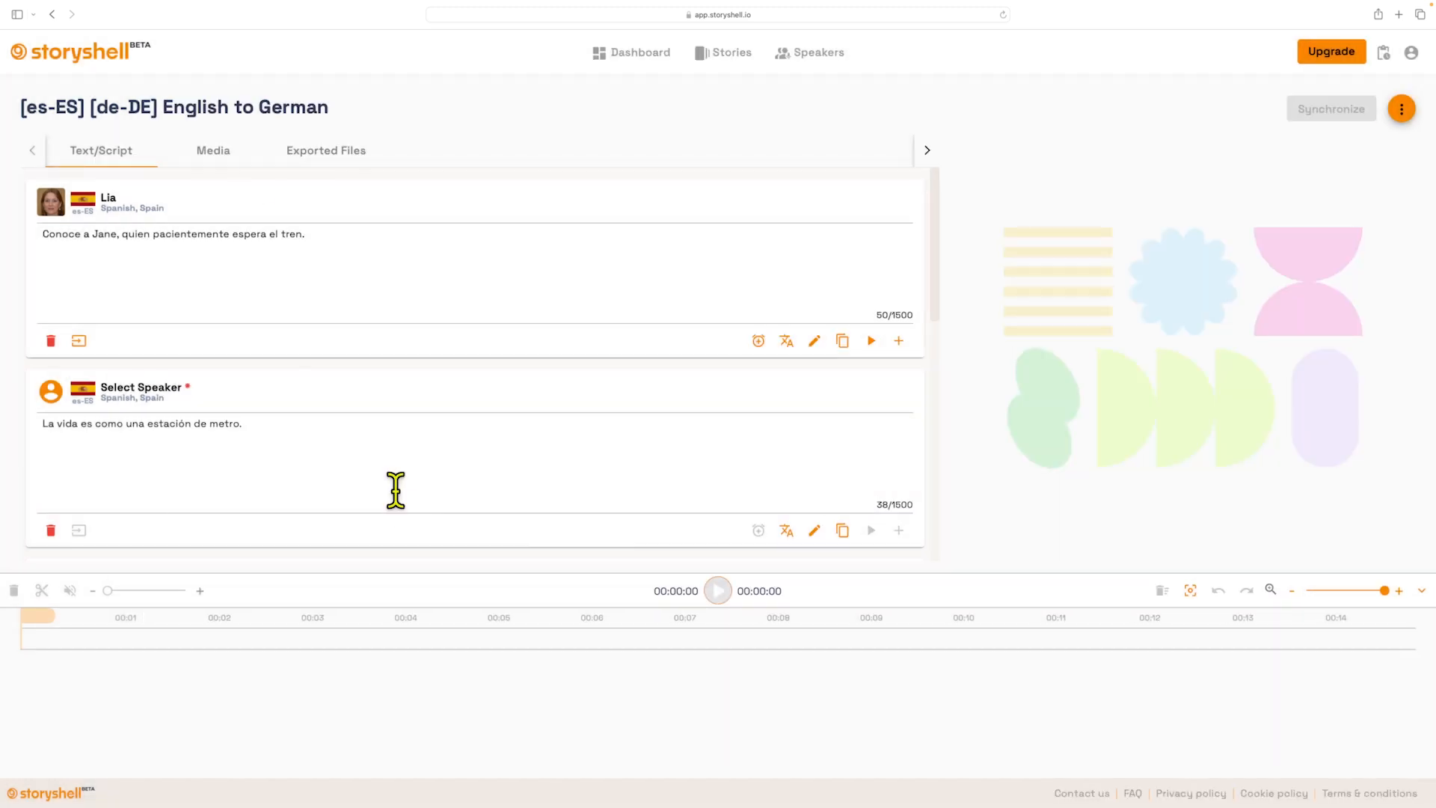
Add Demo_storyshell_v2.mp4 and its extracted [Sound] file to the Spanish Story's timeline
{"action": "left_click", "coordinate": [222, 158]}
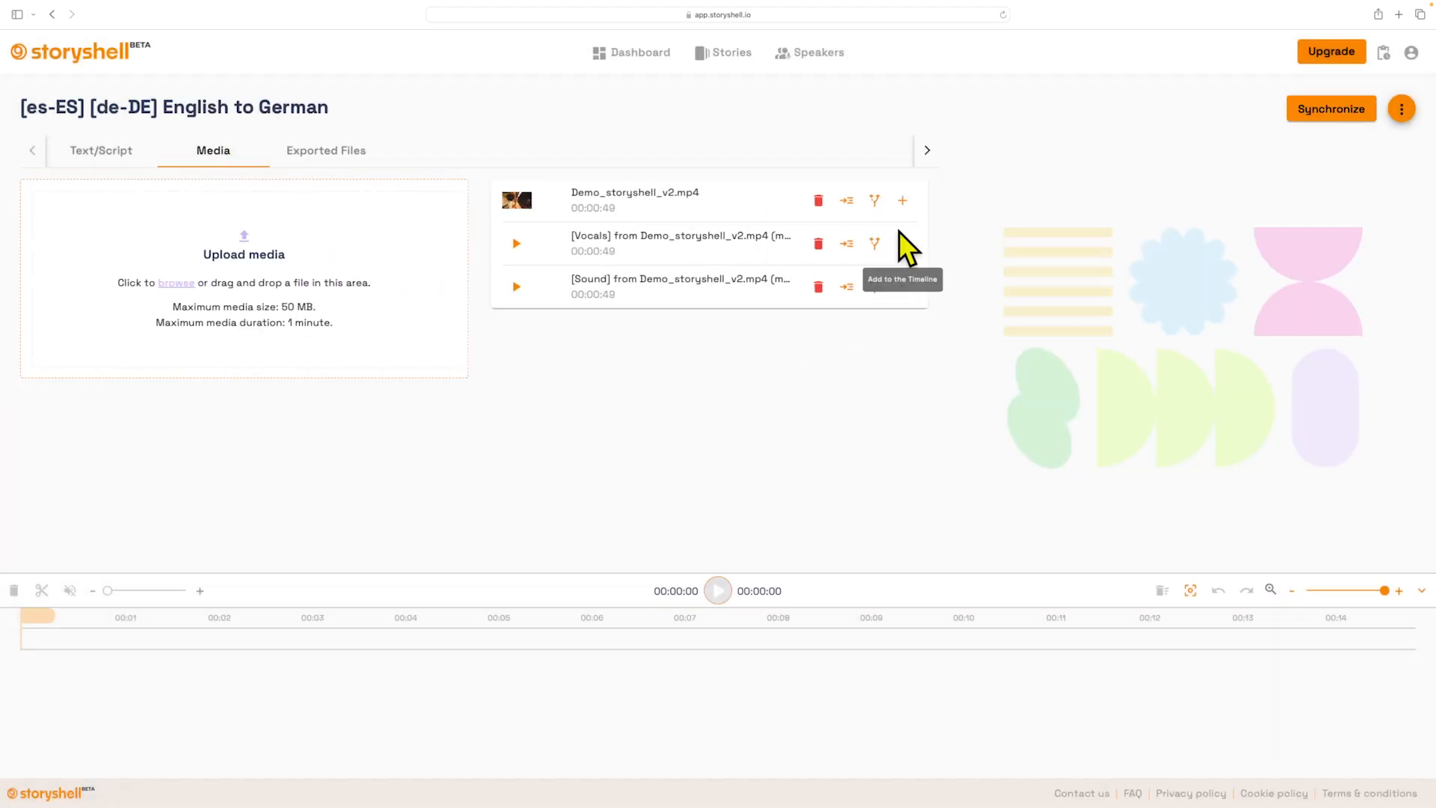
{"action": "left_click", "coordinate": [904, 200]}
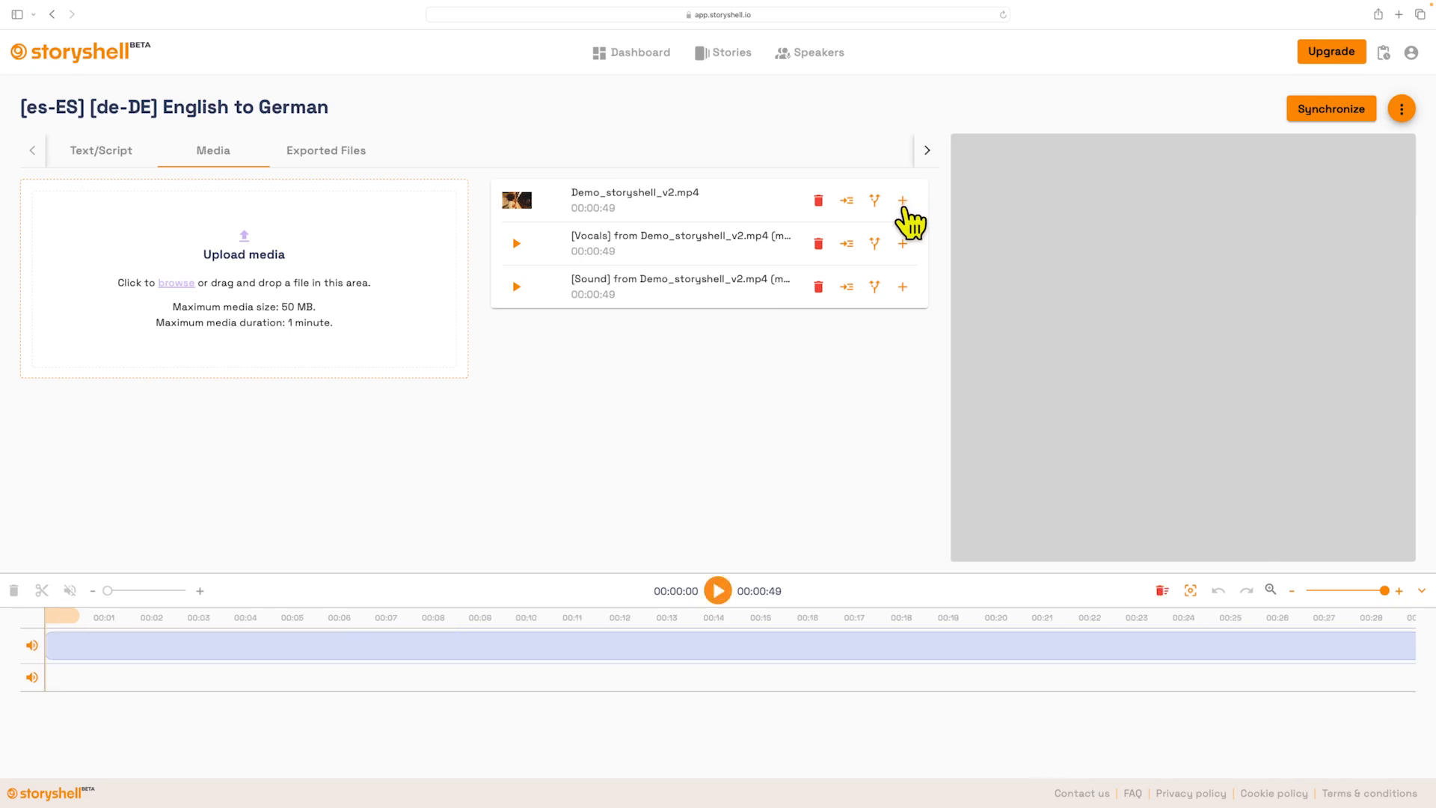
{"action": "left_click", "coordinate": [902, 287]}
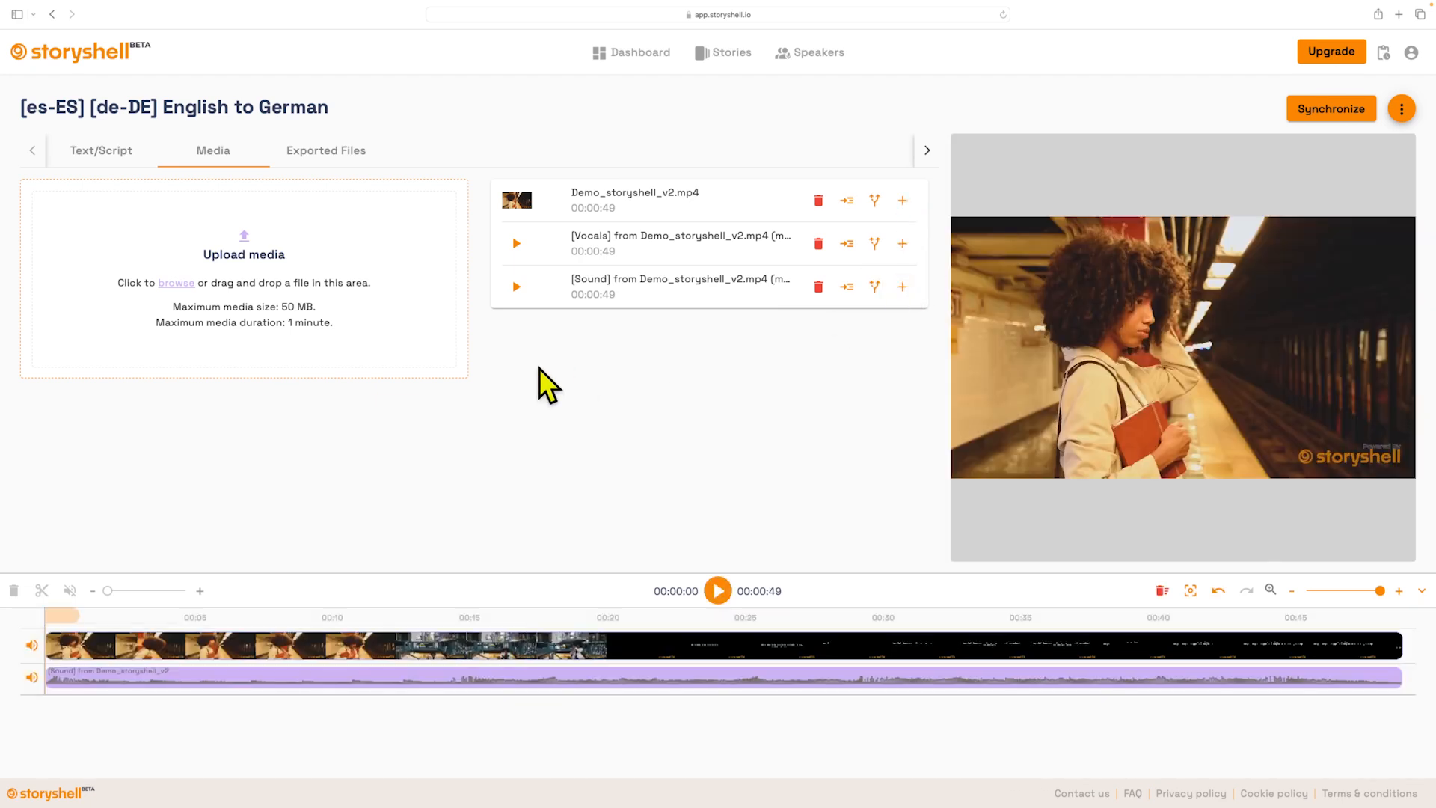
Synchronize the Spanish voiceovers with the video and play back the timeline with the original video track muted
{"action": "left_click", "coordinate": [111, 153]}
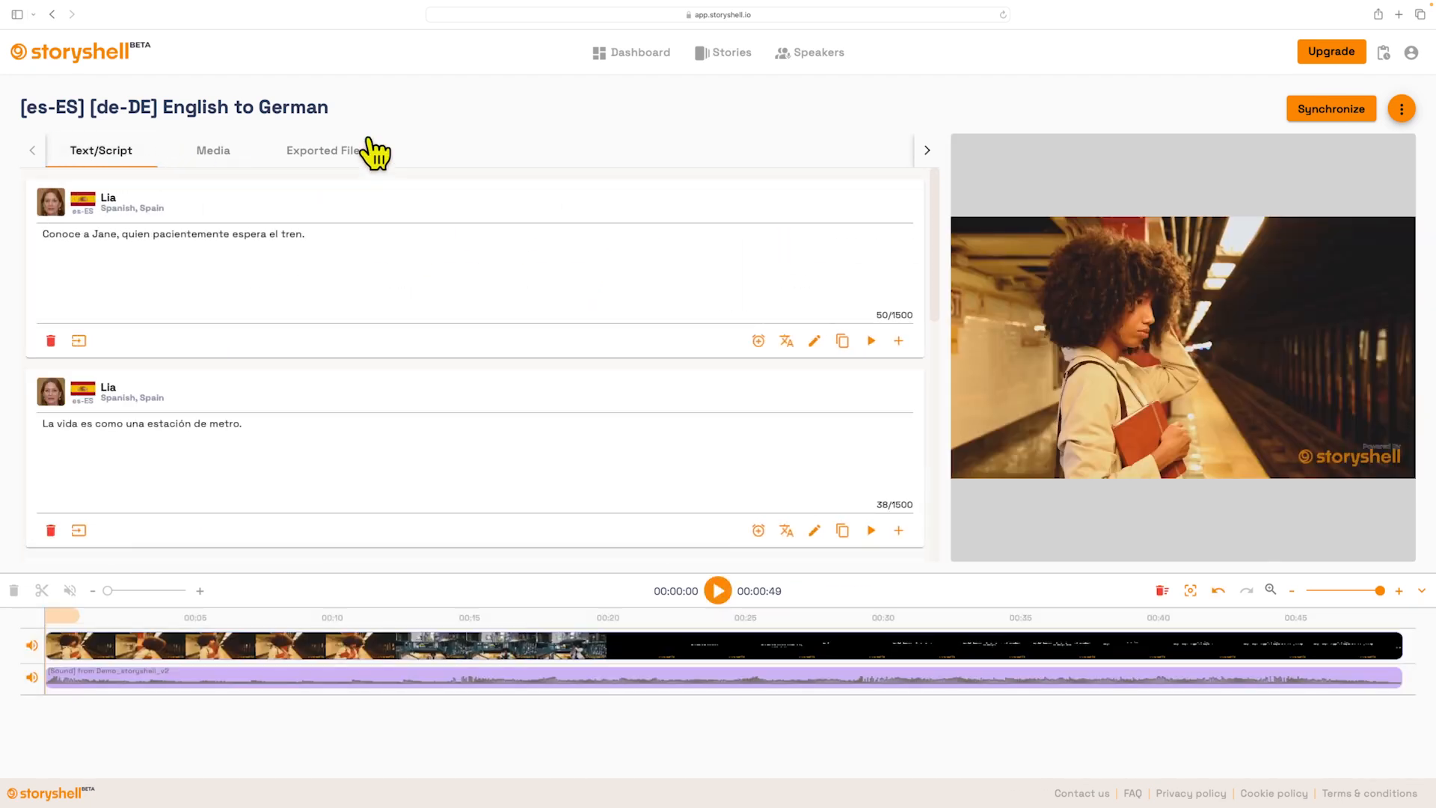
{"action": "left_click", "coordinate": [1298, 118]}
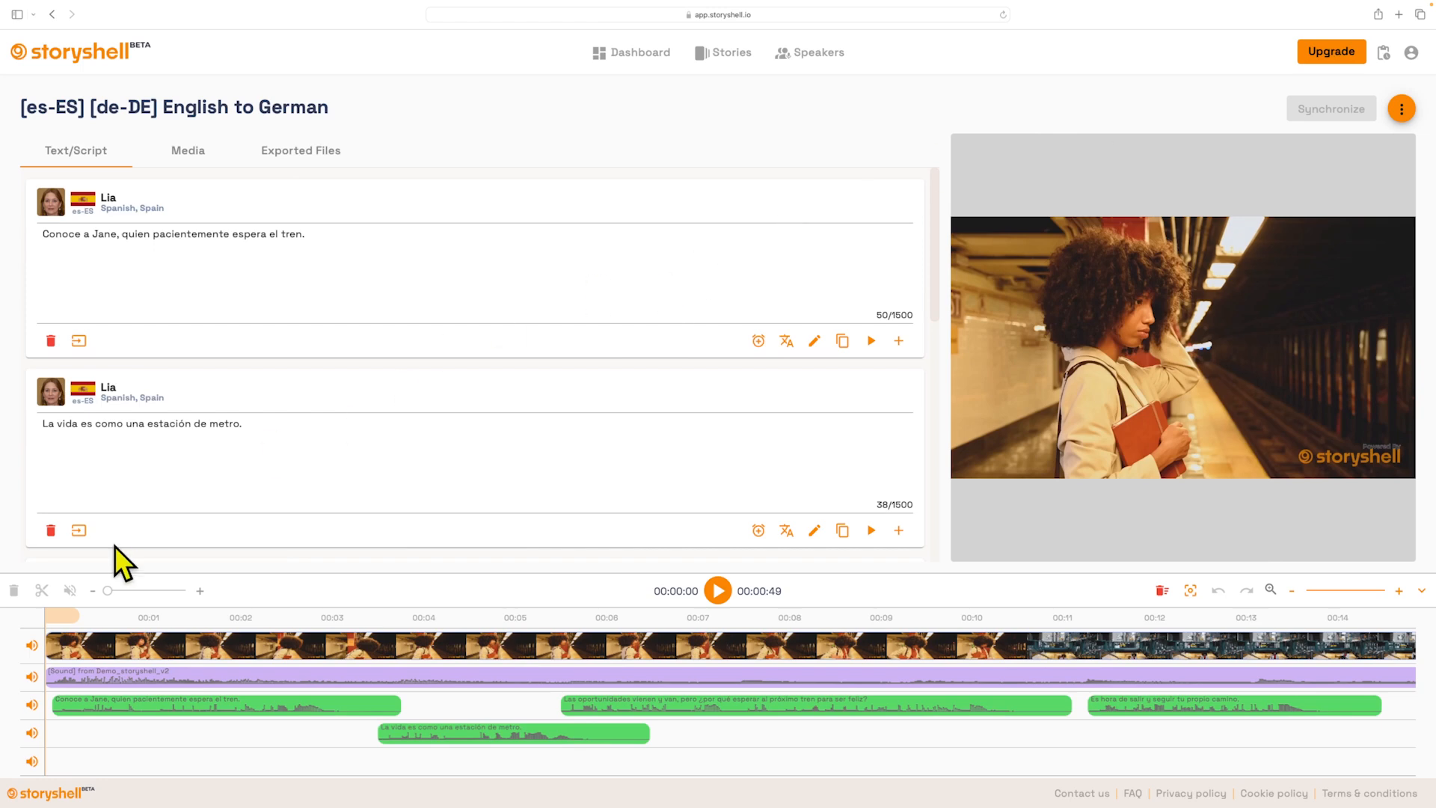
{"action": "left_click", "coordinate": [727, 596]}
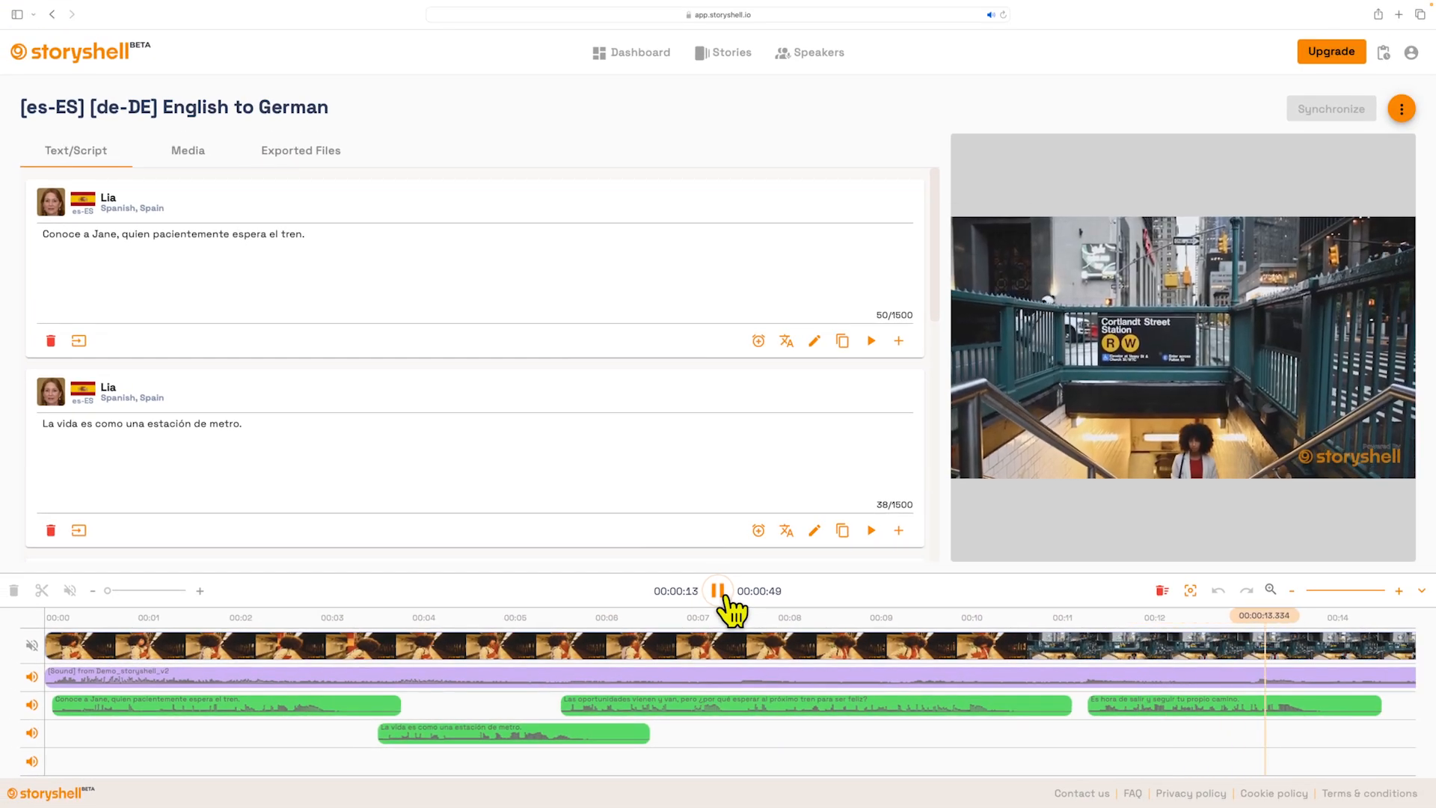
{"action": "left_click", "coordinate": [720, 592]}
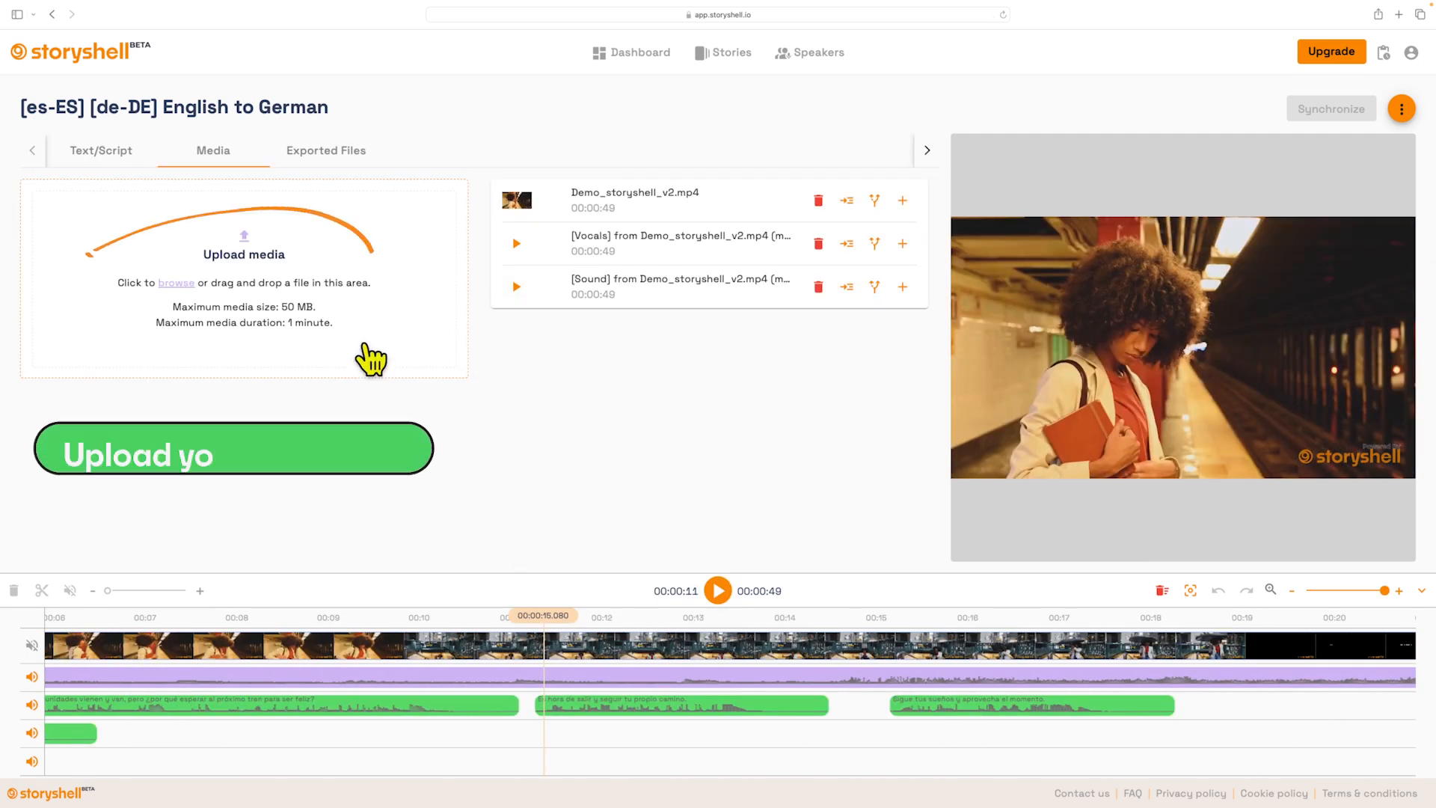
Upload the music file That Stomping.wav from the That Stomping folder and add it to the timeline
{"action": "left_click", "coordinate": [368, 358]}
{"action": "left_click", "coordinate": [728, 365]}
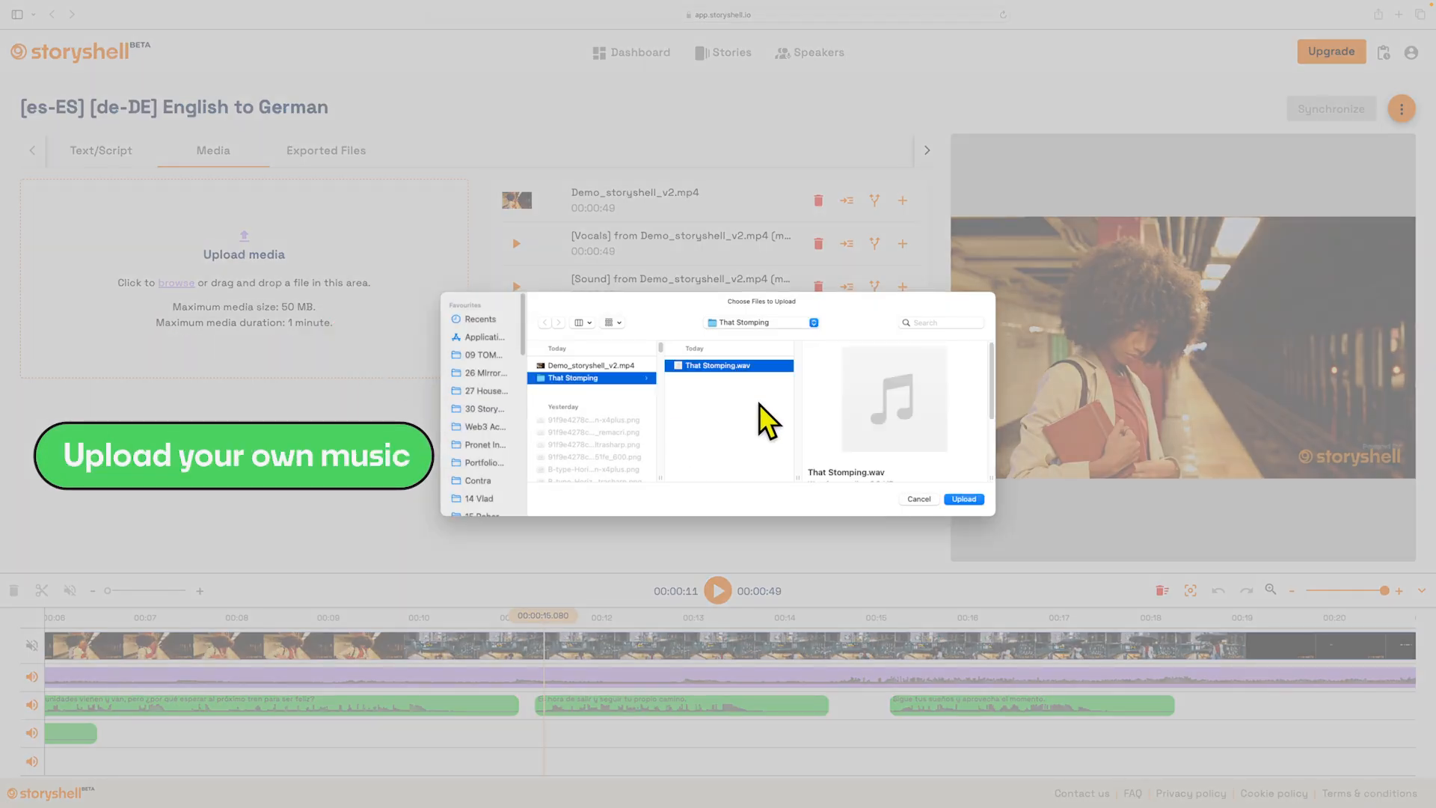
{"action": "left_click", "coordinate": [963, 498]}
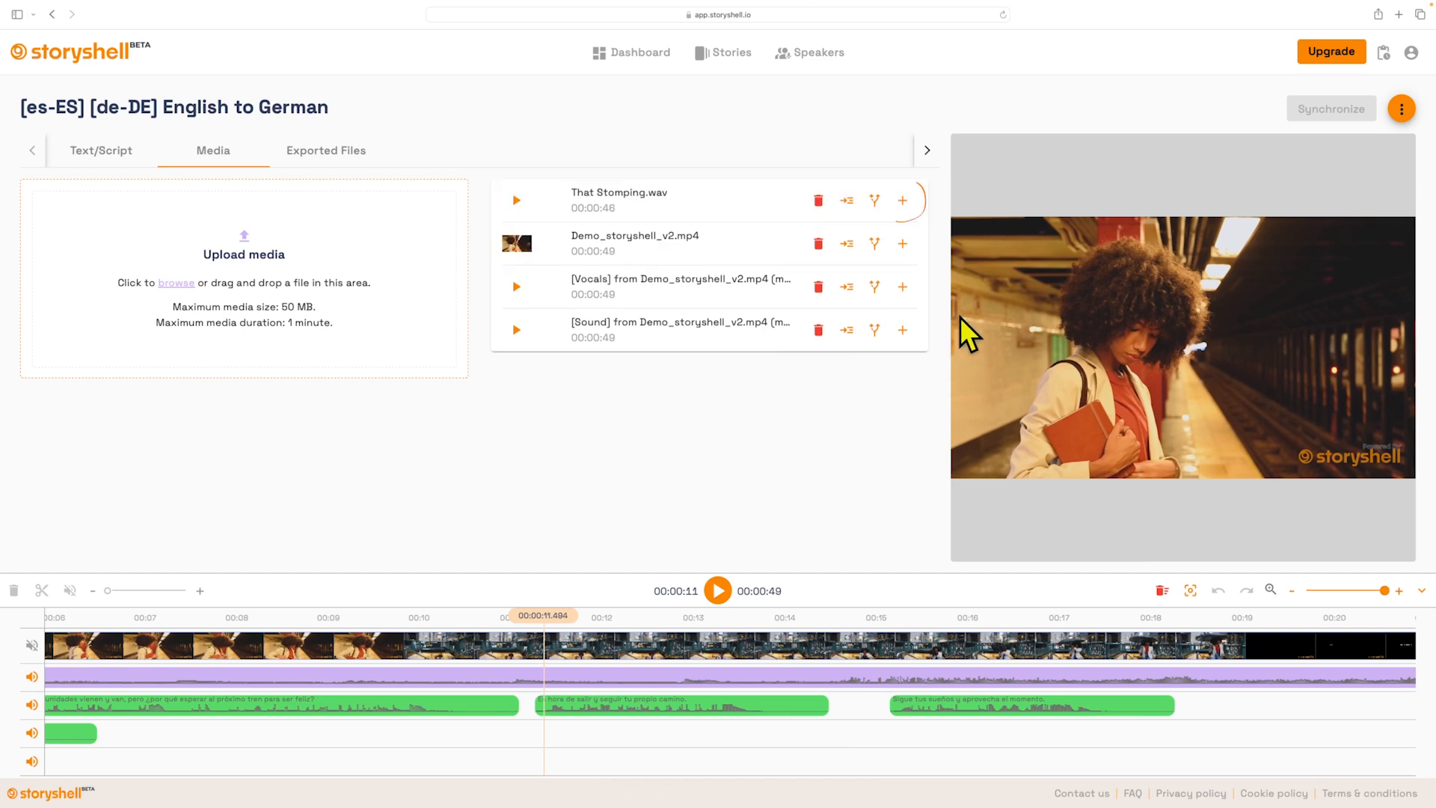
{"action": "left_click", "coordinate": [903, 200]}
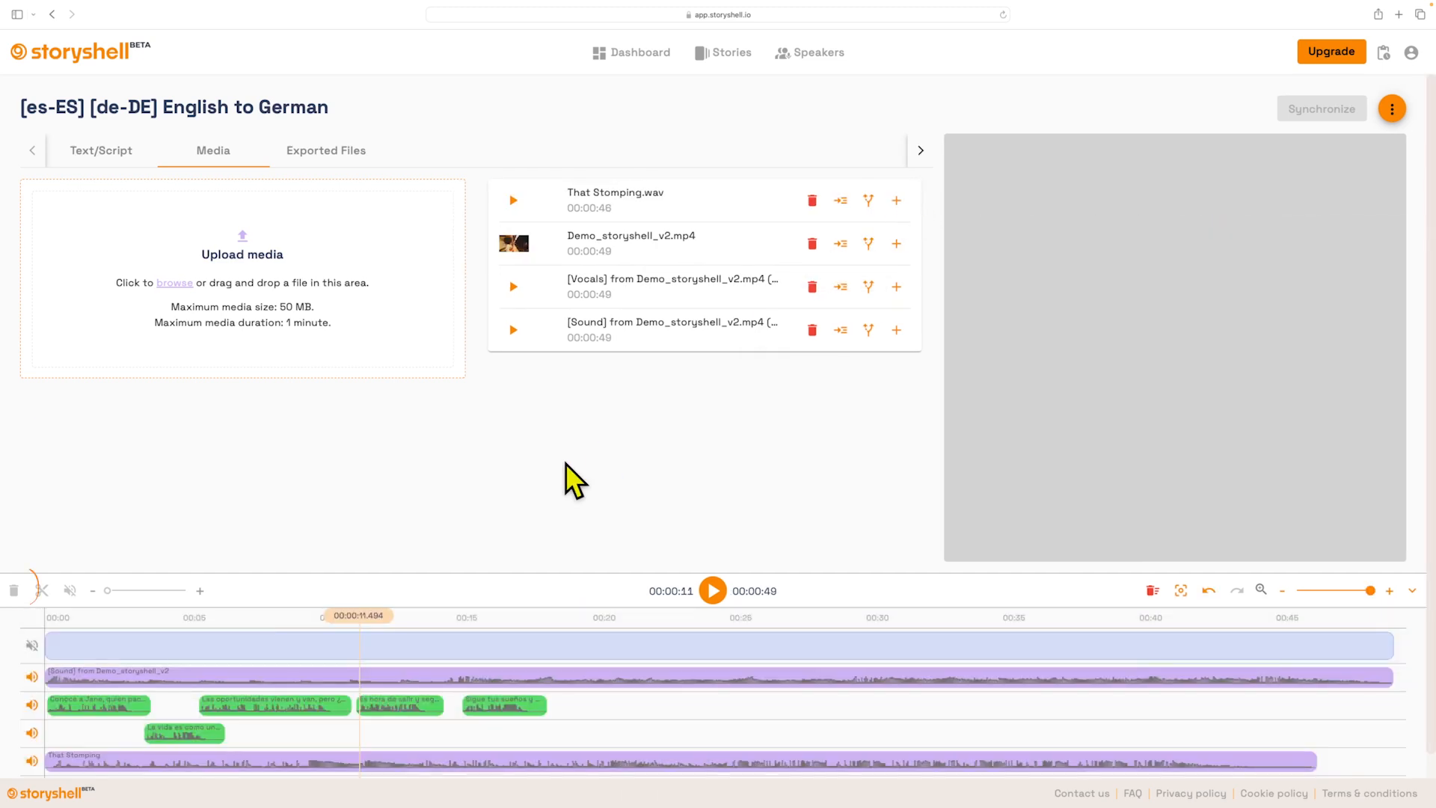
Delete the [Sound] from Demo_storyshell_v2 clip from the timeline and play back the new mix briefly
{"action": "left_click", "coordinate": [242, 676]}
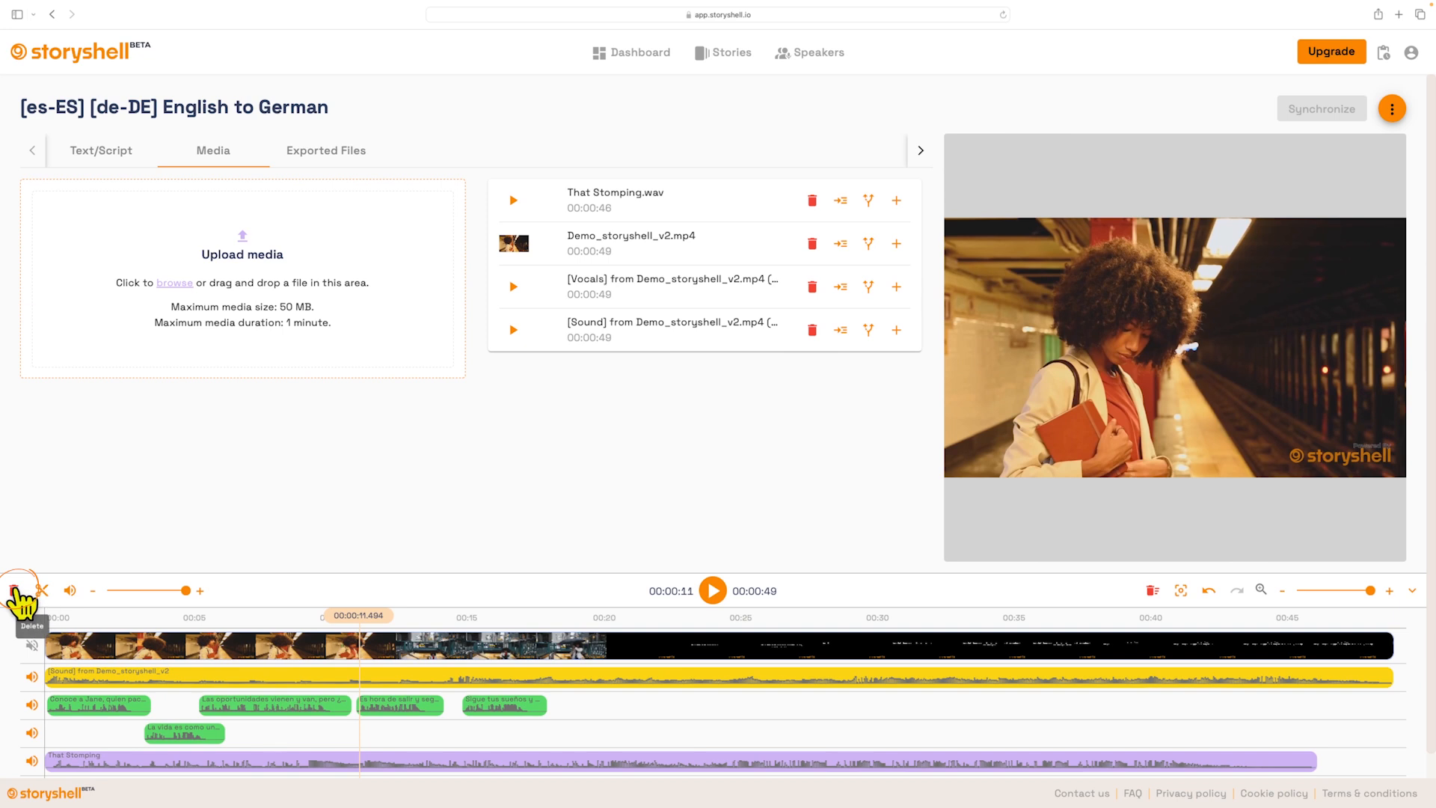
{"action": "left_click", "coordinate": [14, 591]}
{"action": "left_click", "coordinate": [714, 591]}
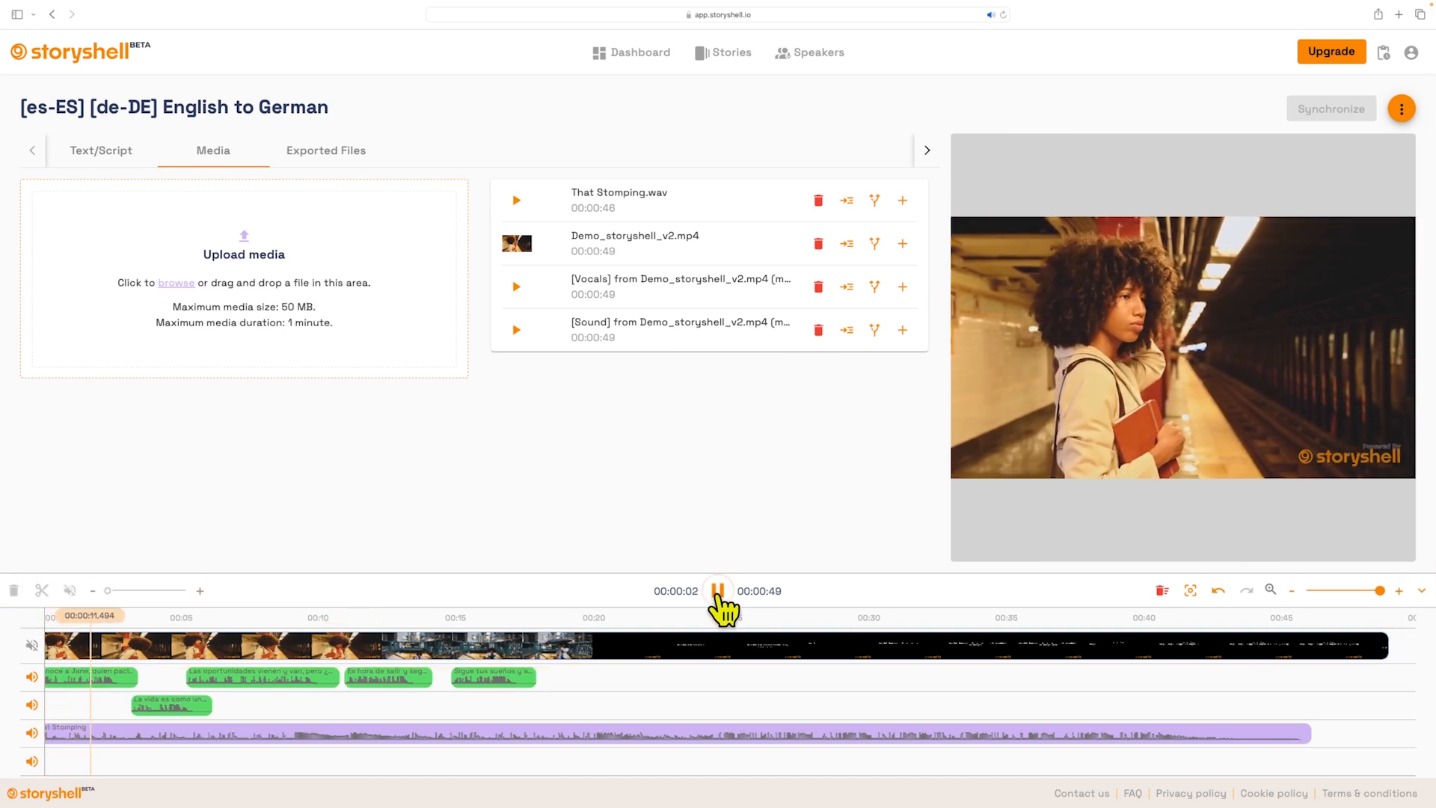
{"action": "left_click", "coordinate": [716, 592]}
Lower the volume of the That Stomping music clip to roughly a third and play back the result
{"action": "left_click", "coordinate": [151, 726]}
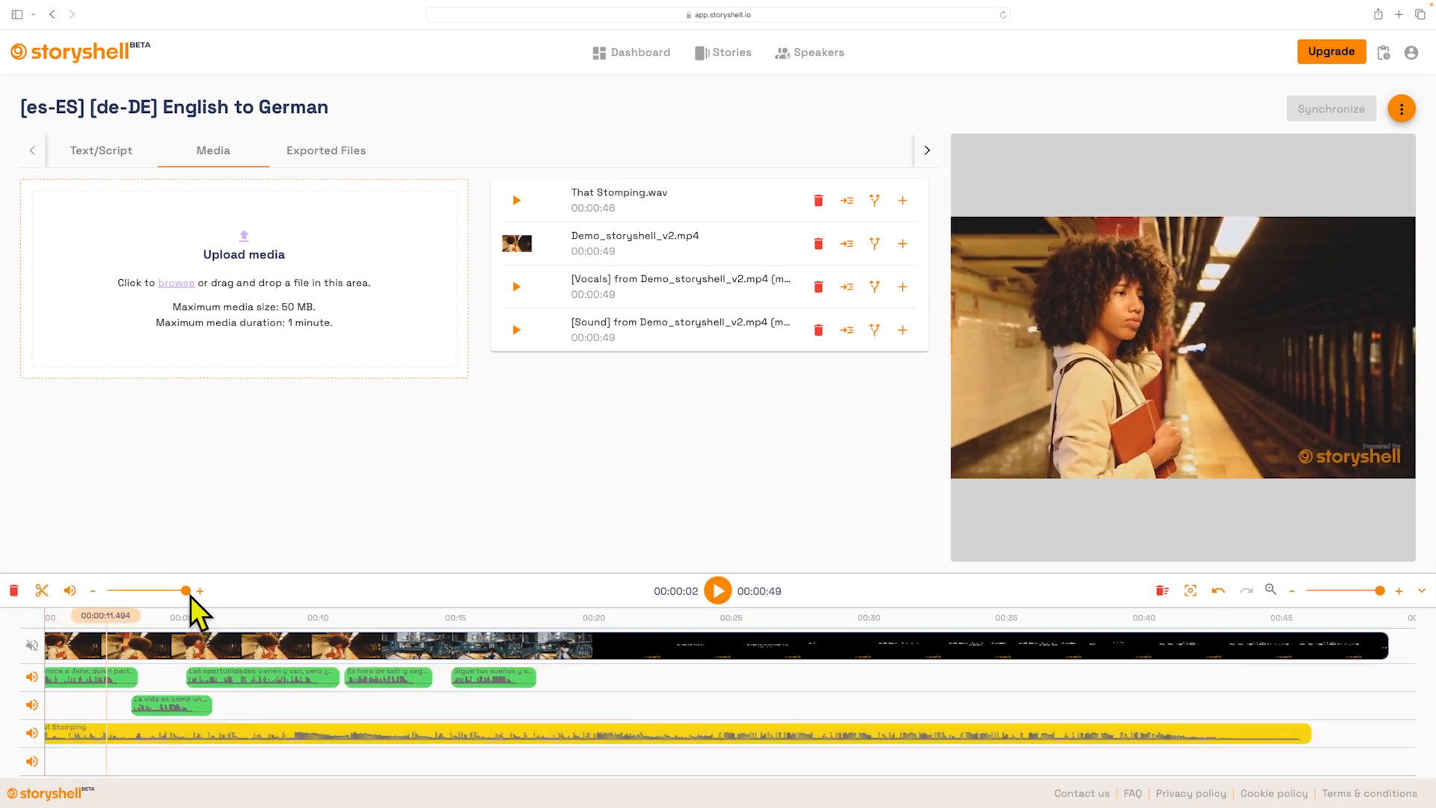
{"action": "left_click", "coordinate": [718, 595]}
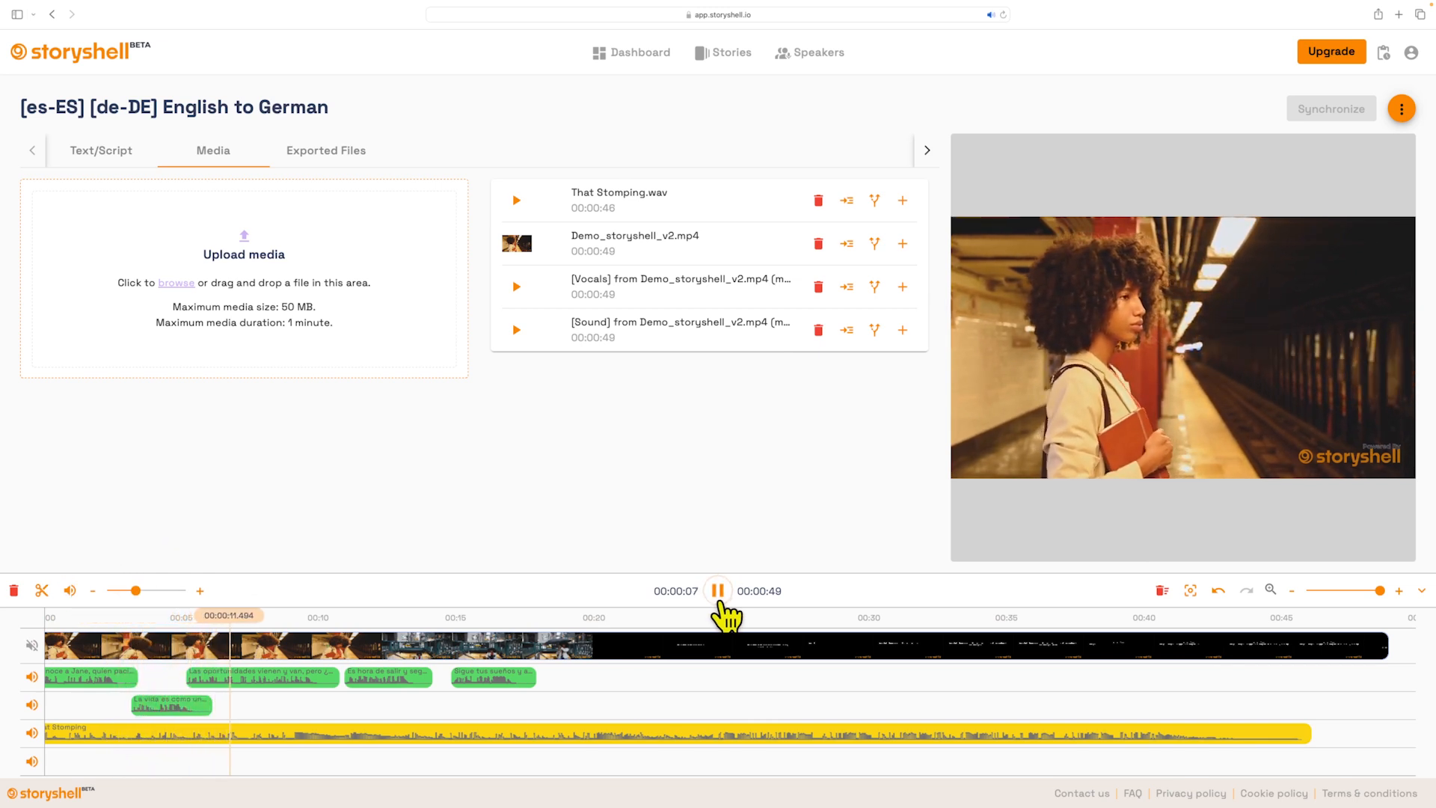
{"action": "left_click", "coordinate": [718, 595]}
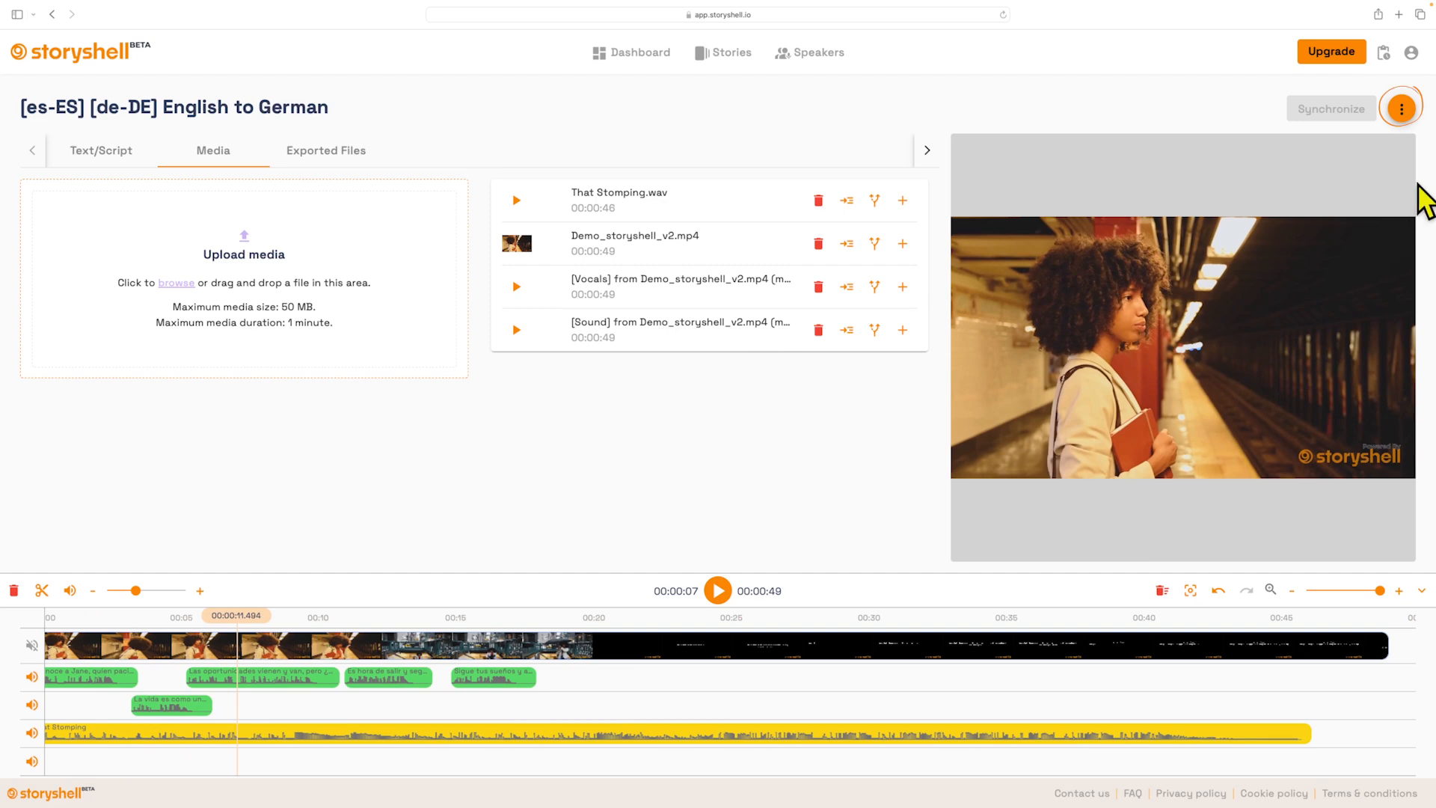
Open the export settings for the complete Spanish Story
{"action": "left_click", "coordinate": [1401, 110]}
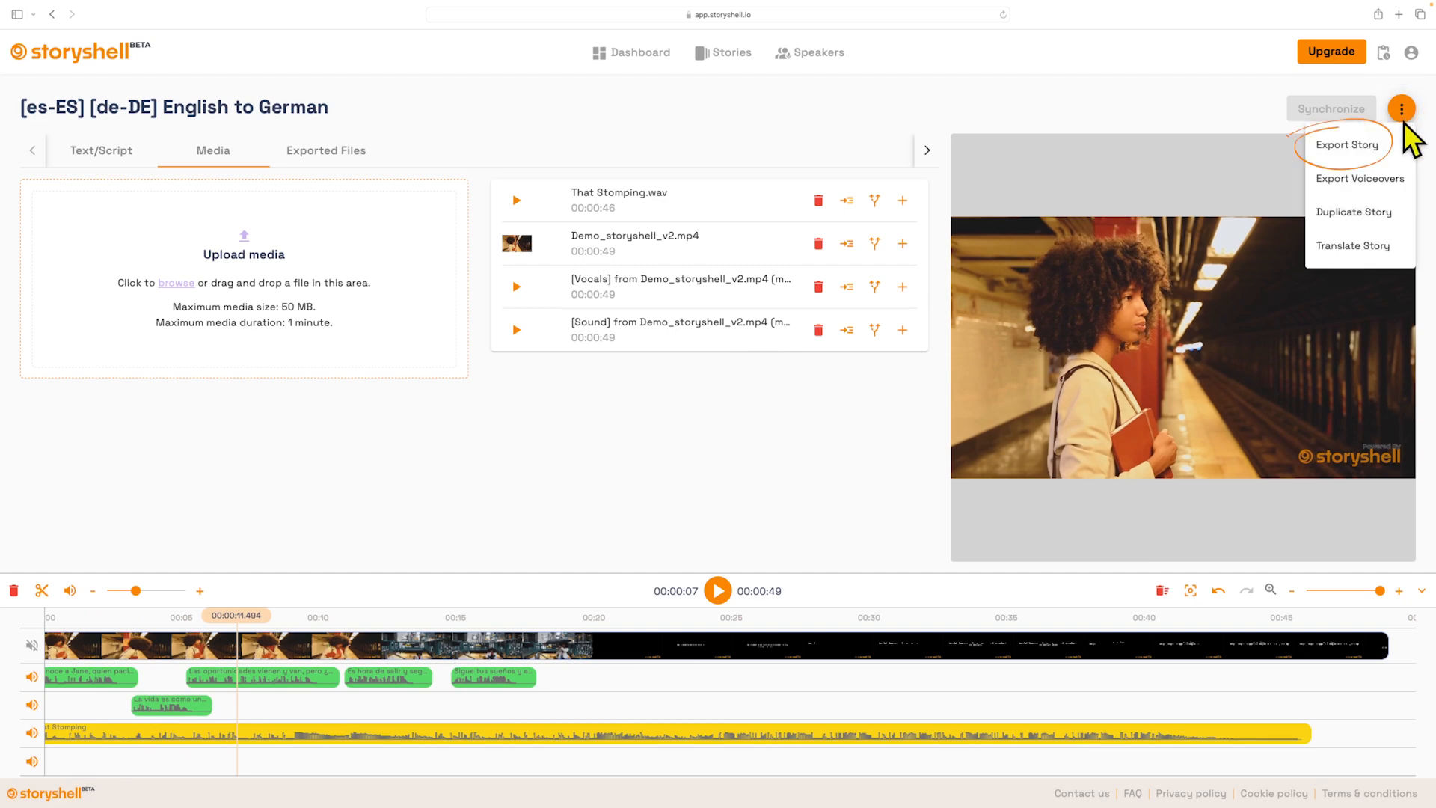
{"action": "left_click", "coordinate": [1396, 146]}
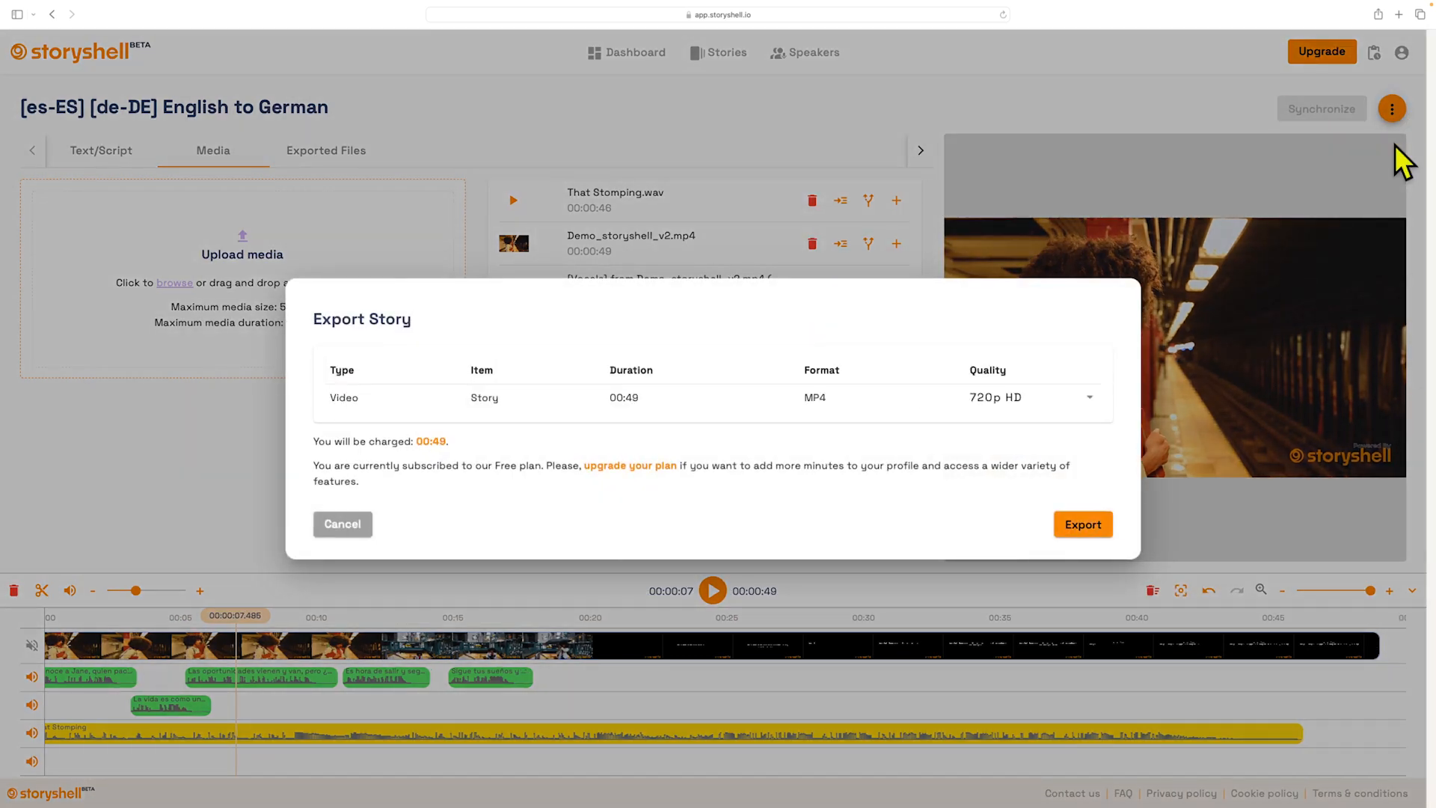